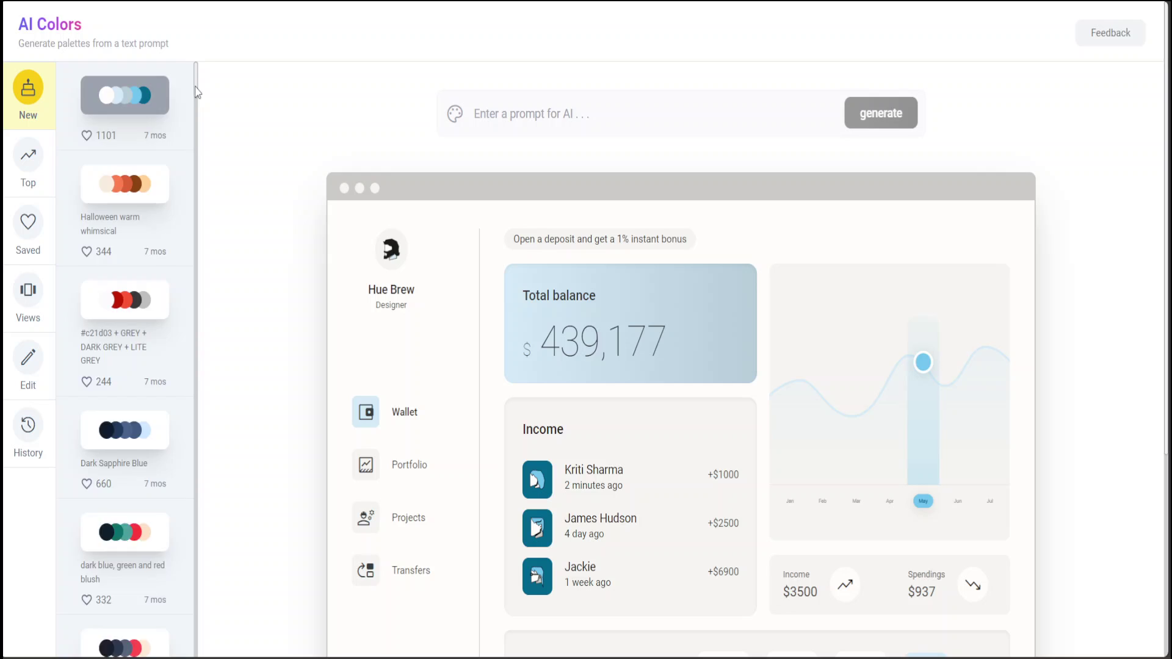
Apply the dark brick and mustard palette and copy its red swatch's hex code
drag(197, 92, 187, 440)
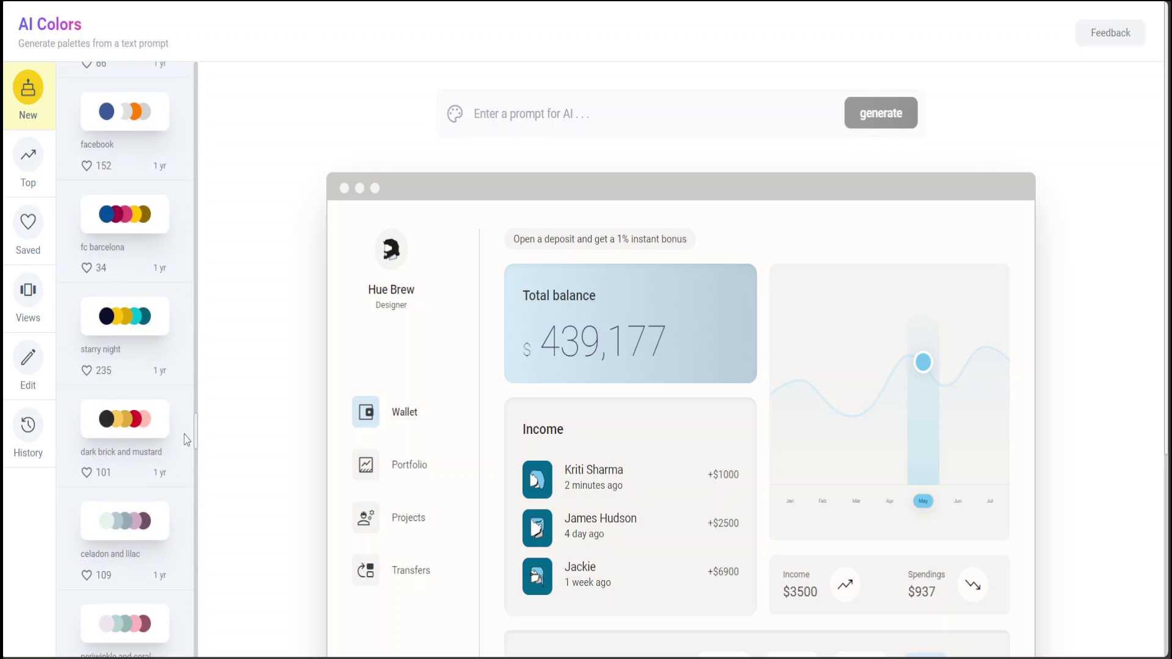
click(119, 426)
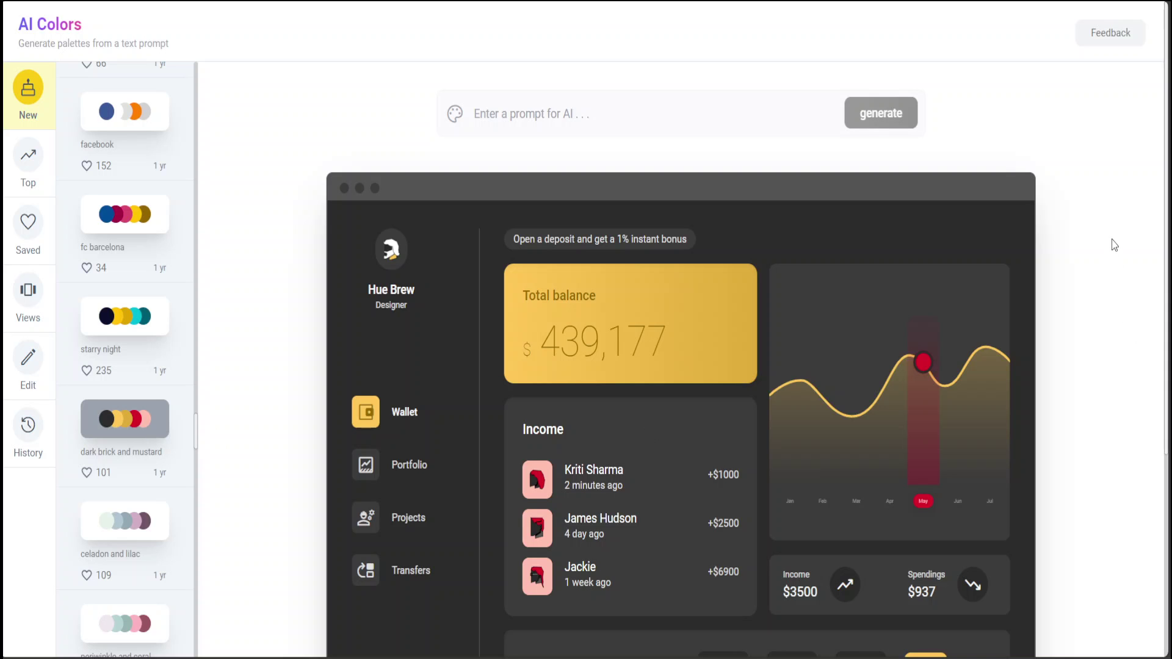
scroll(1092, 268, down, 5)
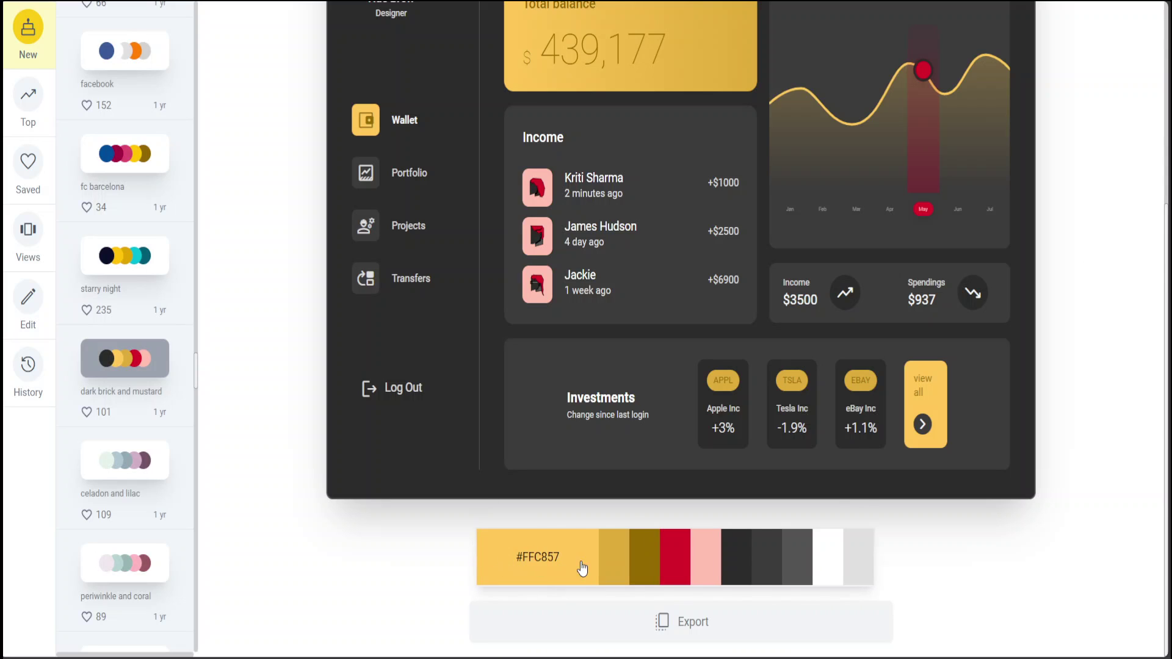
click(631, 564)
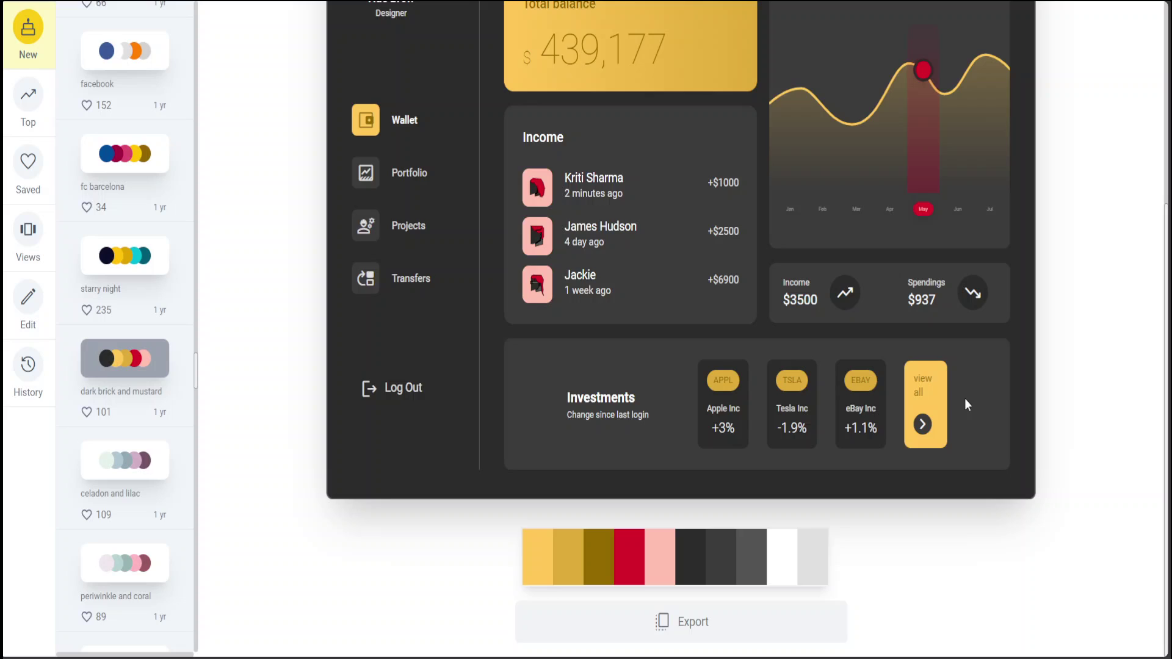
scroll(995, 394, up, 5)
Preview starry night, fc barcelona, facebook, chartreuse and lavendar palettes, ending on autumn
click(151, 325)
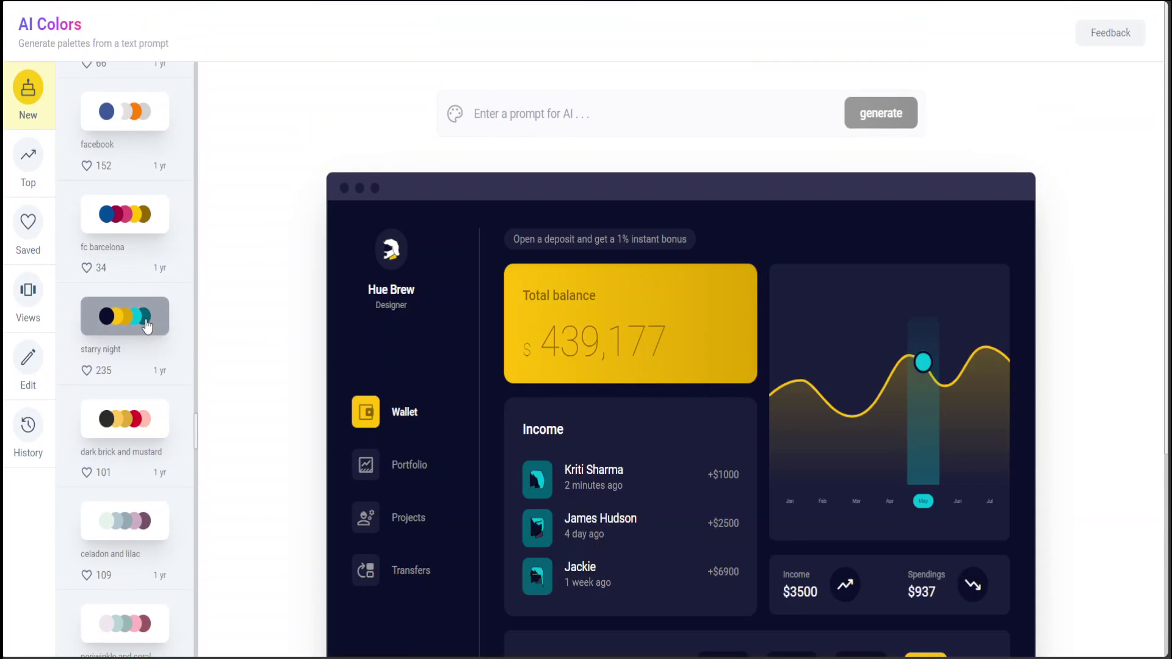
click(137, 225)
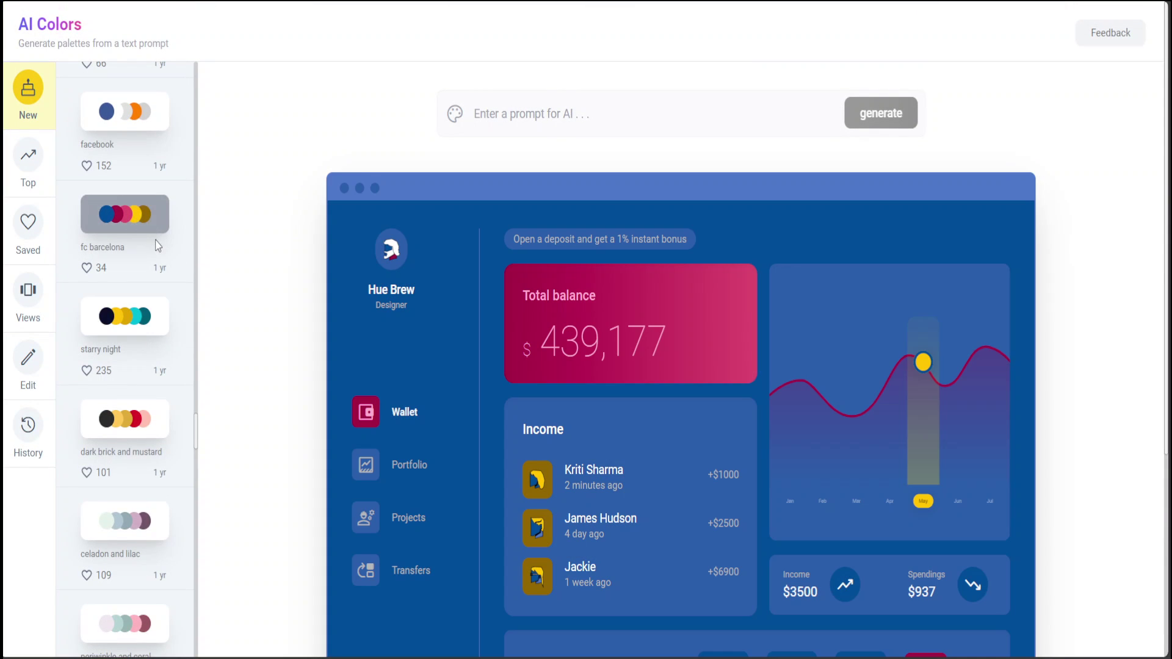
click(126, 128)
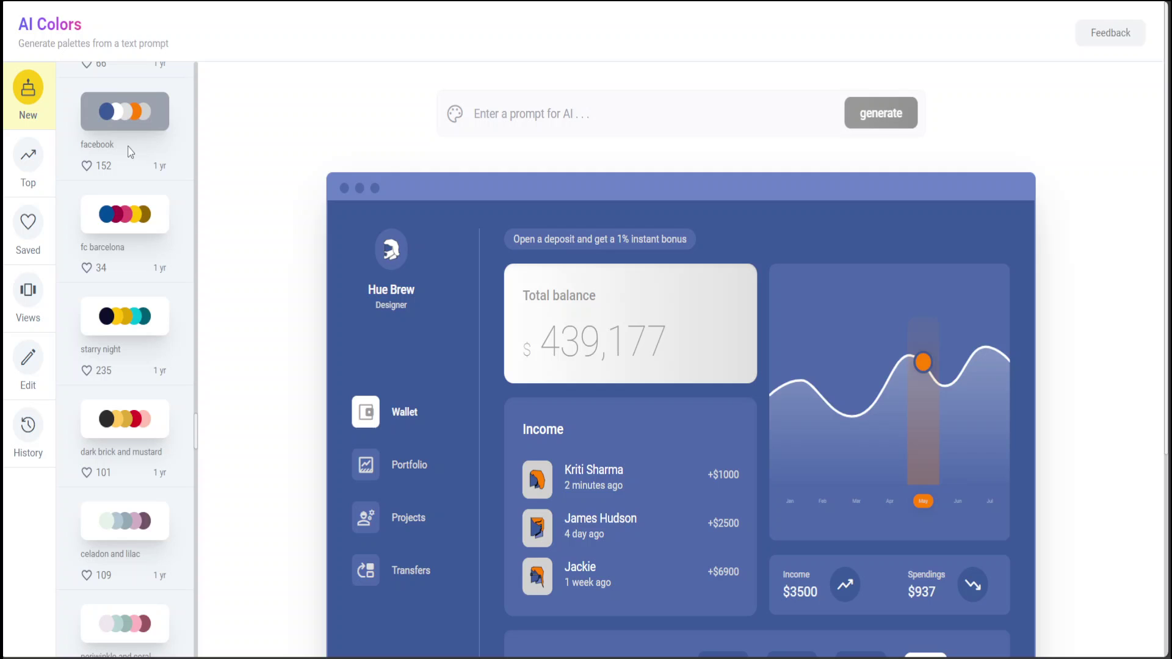
scroll(165, 330, down, 5)
scroll(168, 330, down, 15)
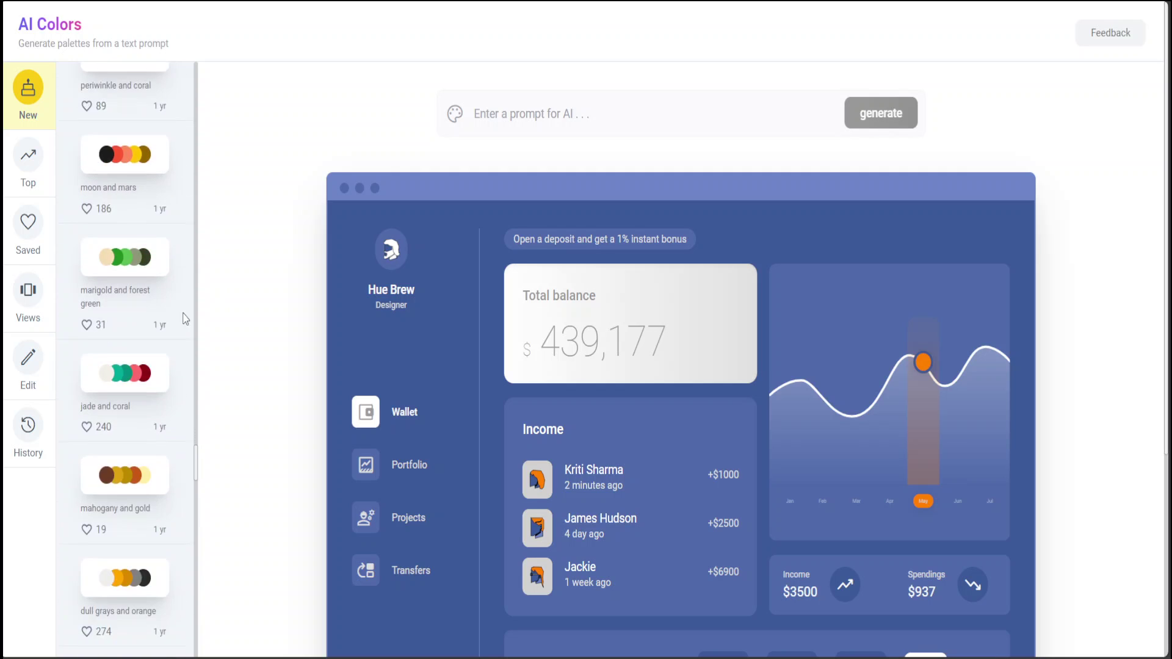
click(122, 98)
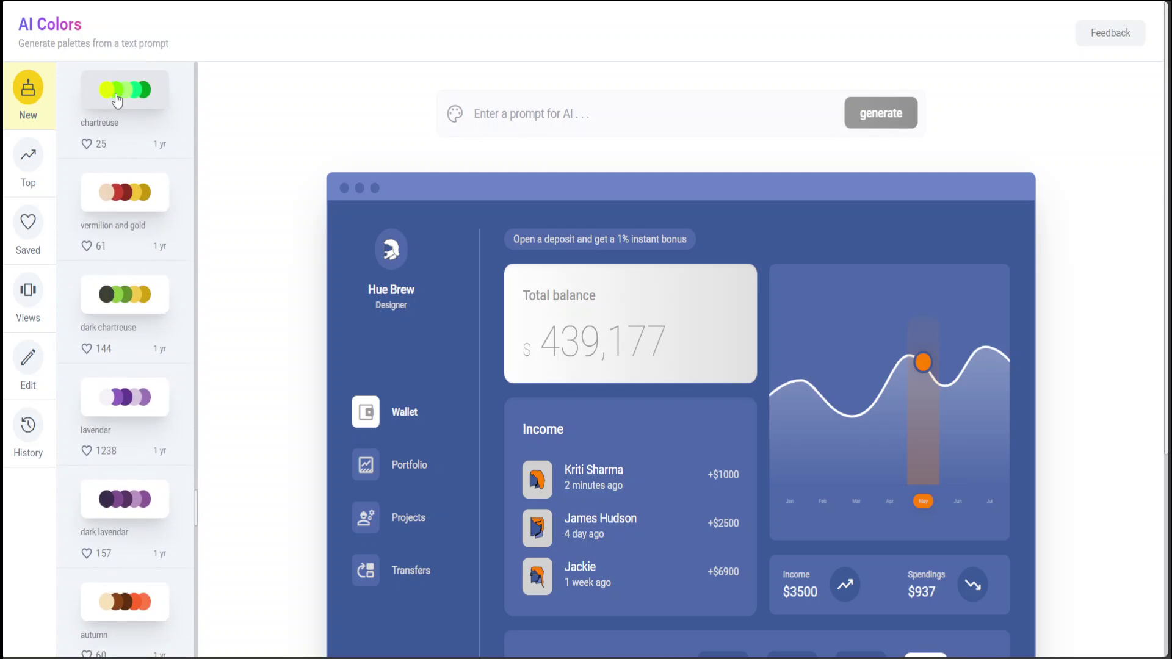
scroll(156, 330, down, 2)
click(144, 305)
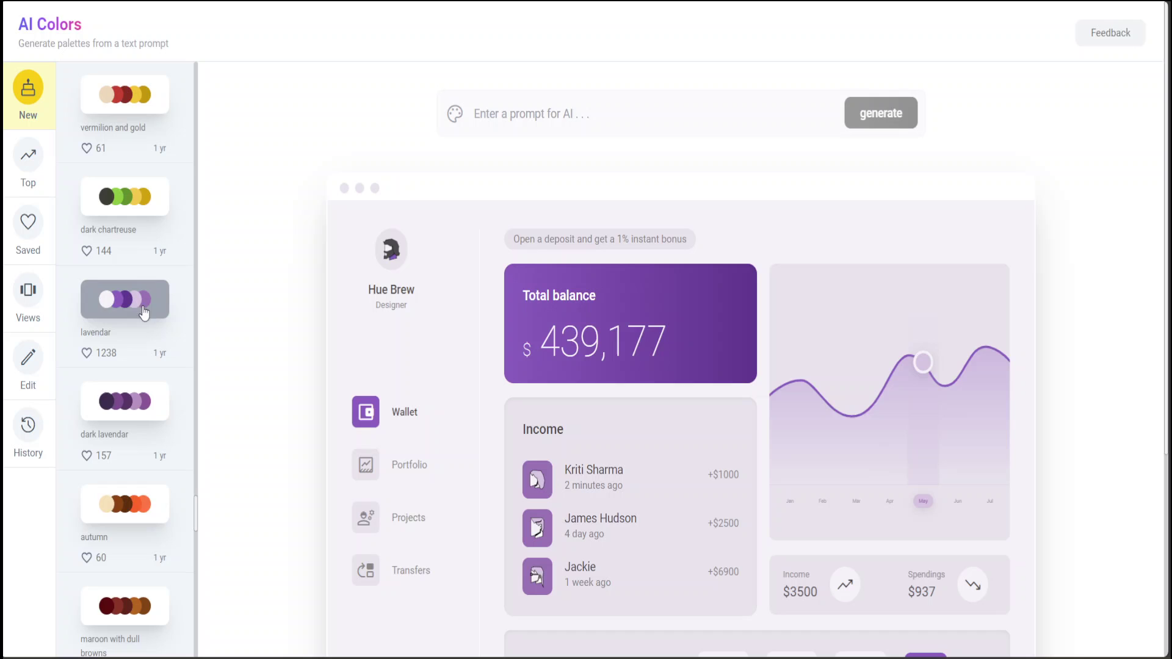
click(137, 508)
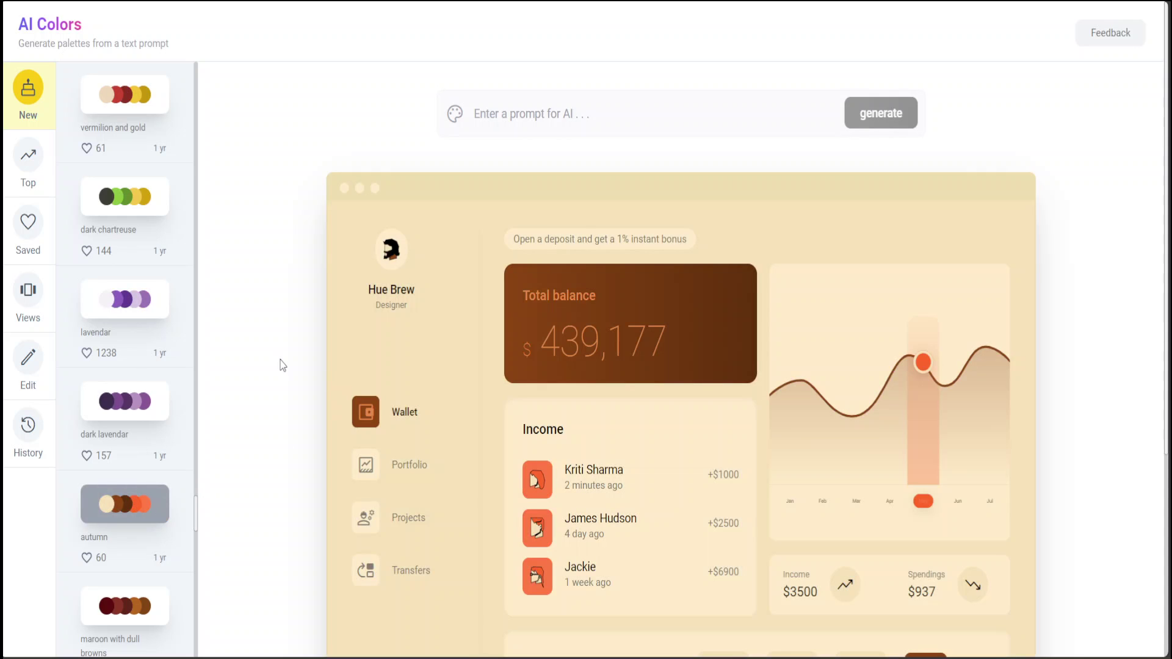
From the Top palettes, try Electric City Nights and lavendar, settle on light blue, and show Views
click(35, 175)
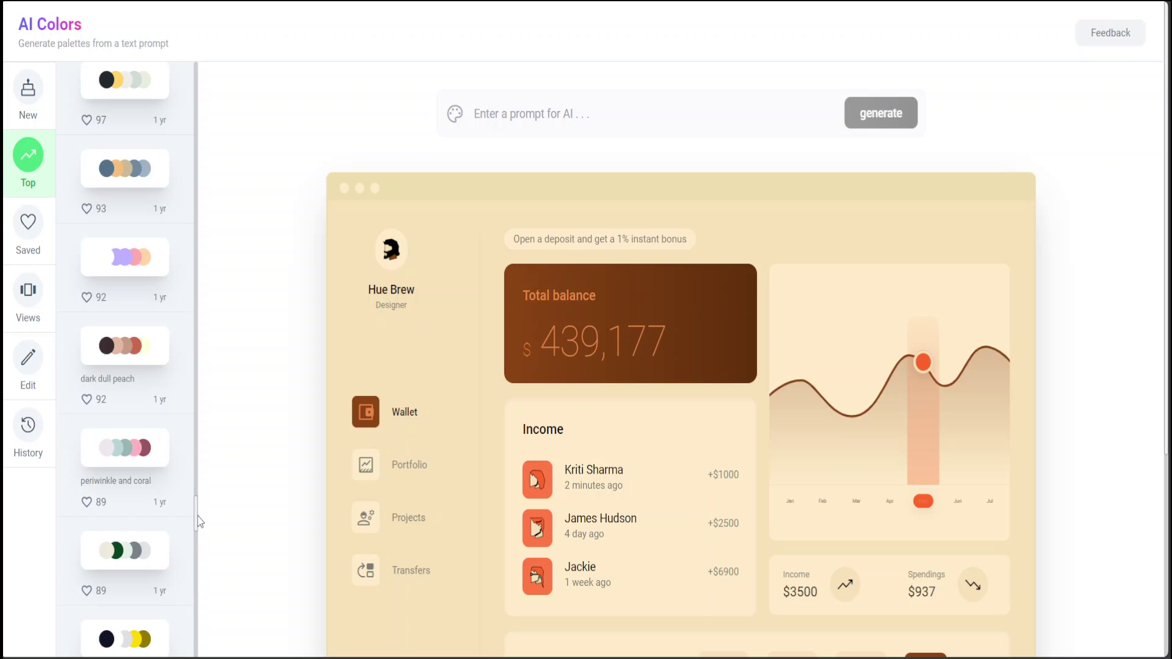
drag(196, 517, 197, 70)
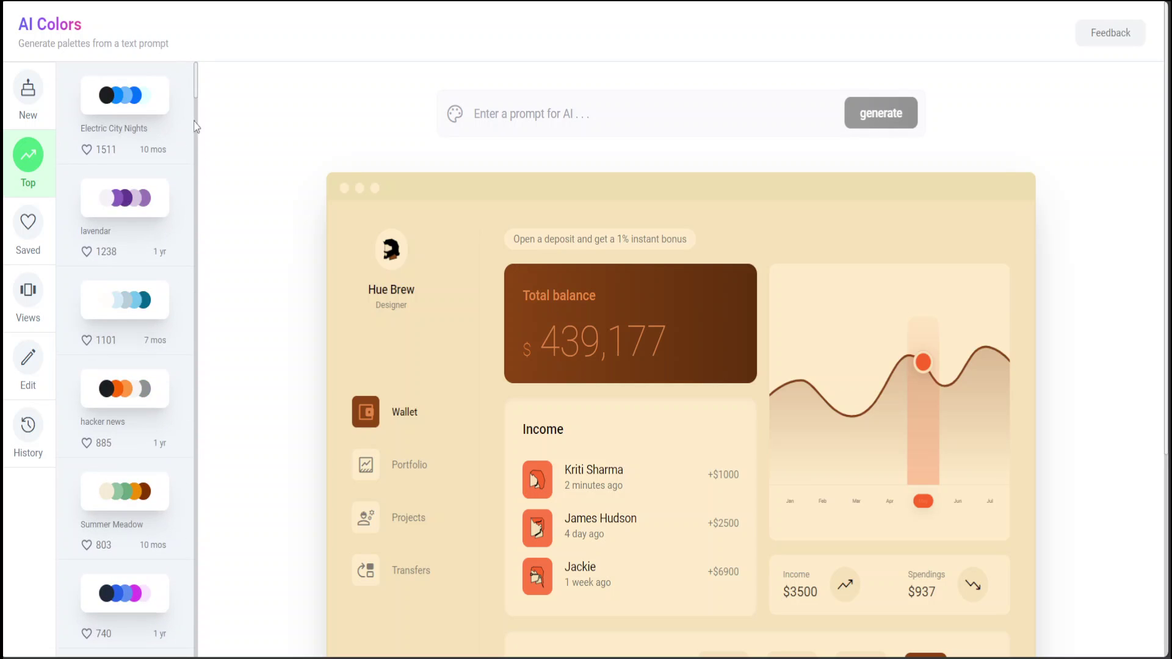
click(127, 98)
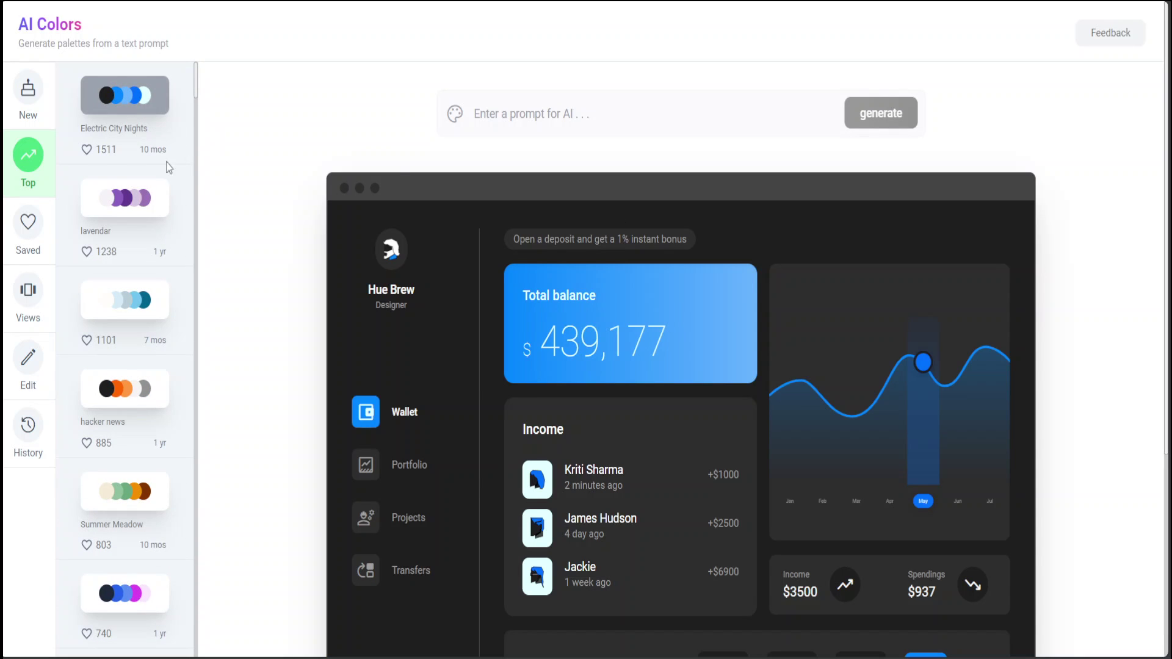
click(149, 195)
click(149, 309)
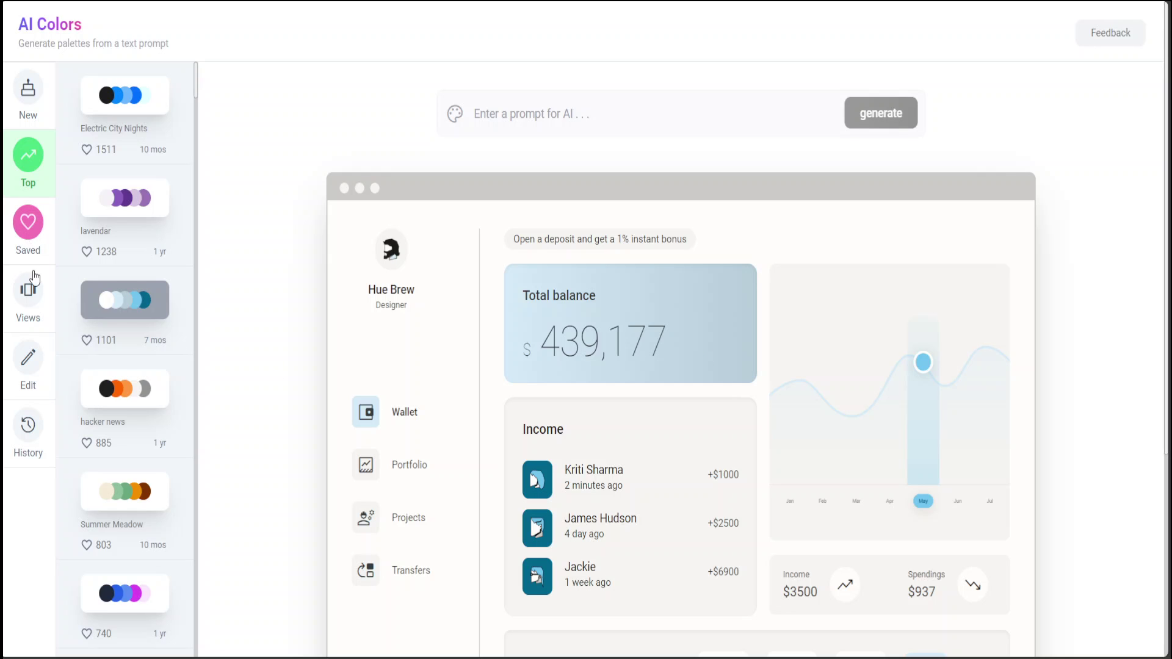
click(28, 293)
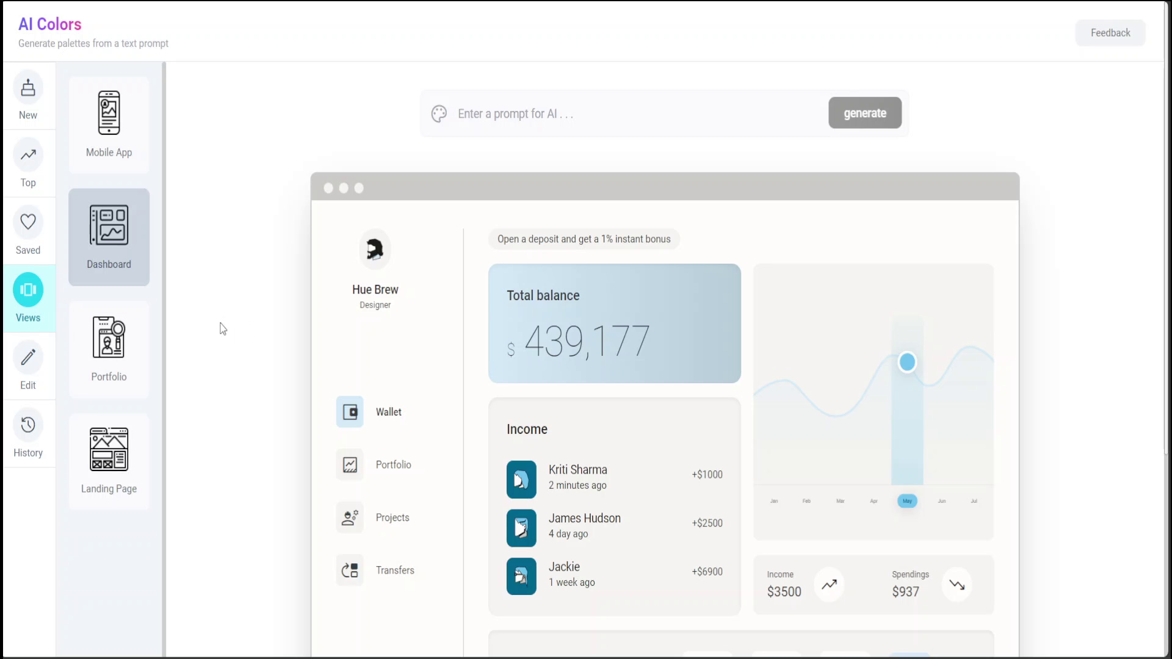
Cycle through the Mobile App, Dashboard and Portfolio mockups, settling on the finance Landing Page
click(107, 131)
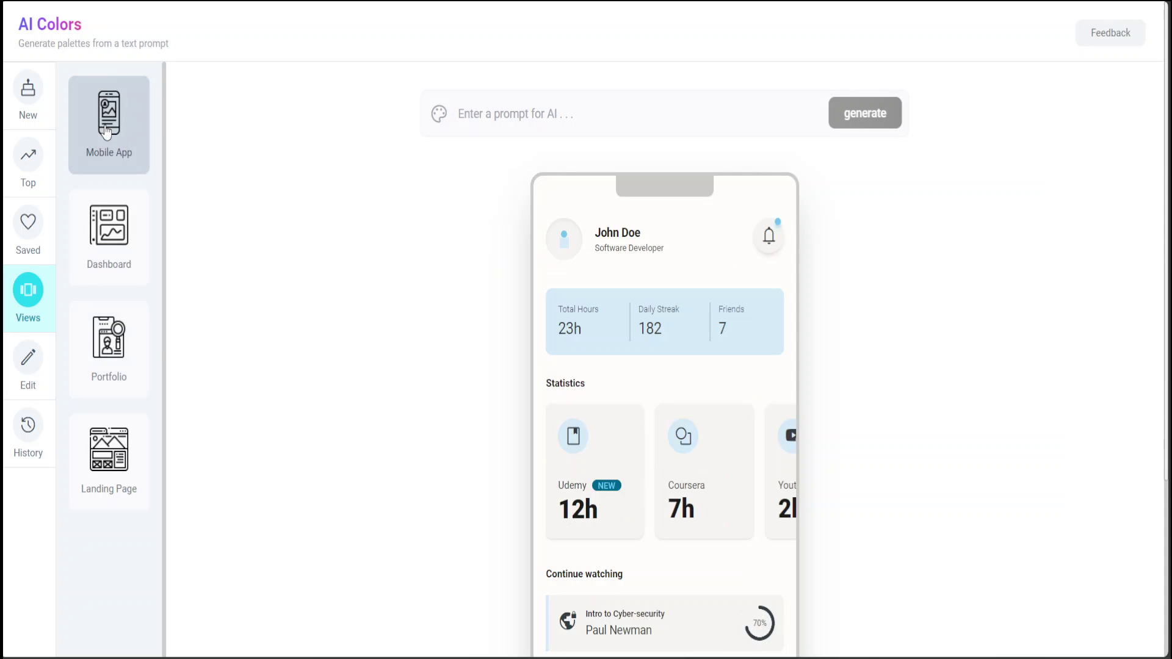
click(104, 238)
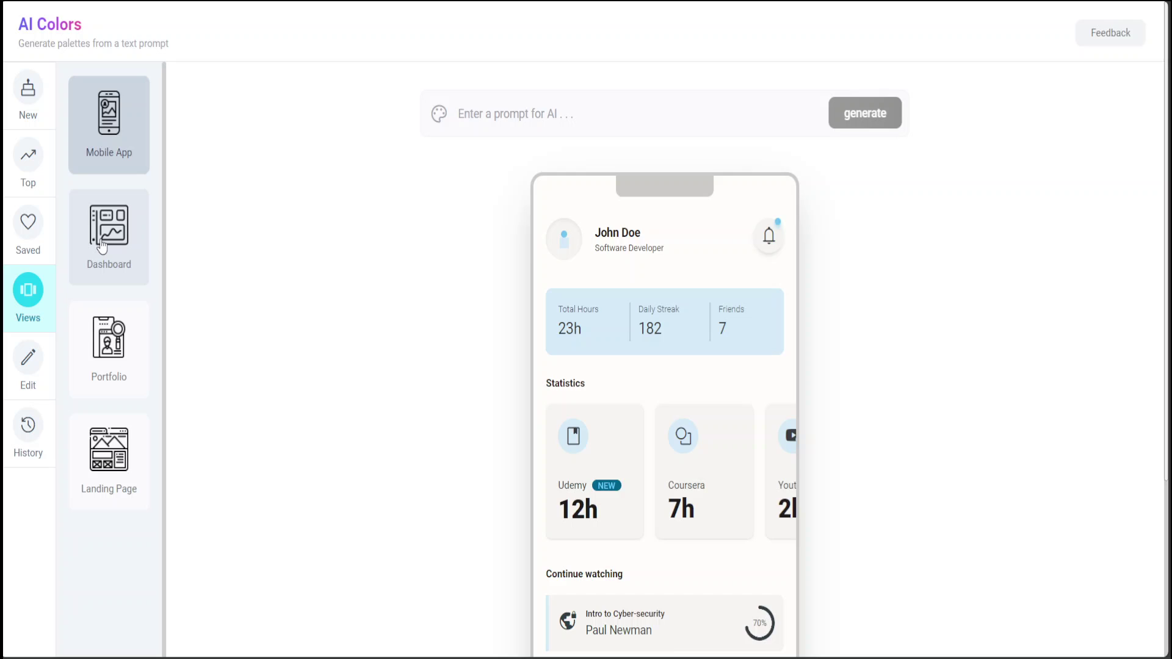
click(113, 353)
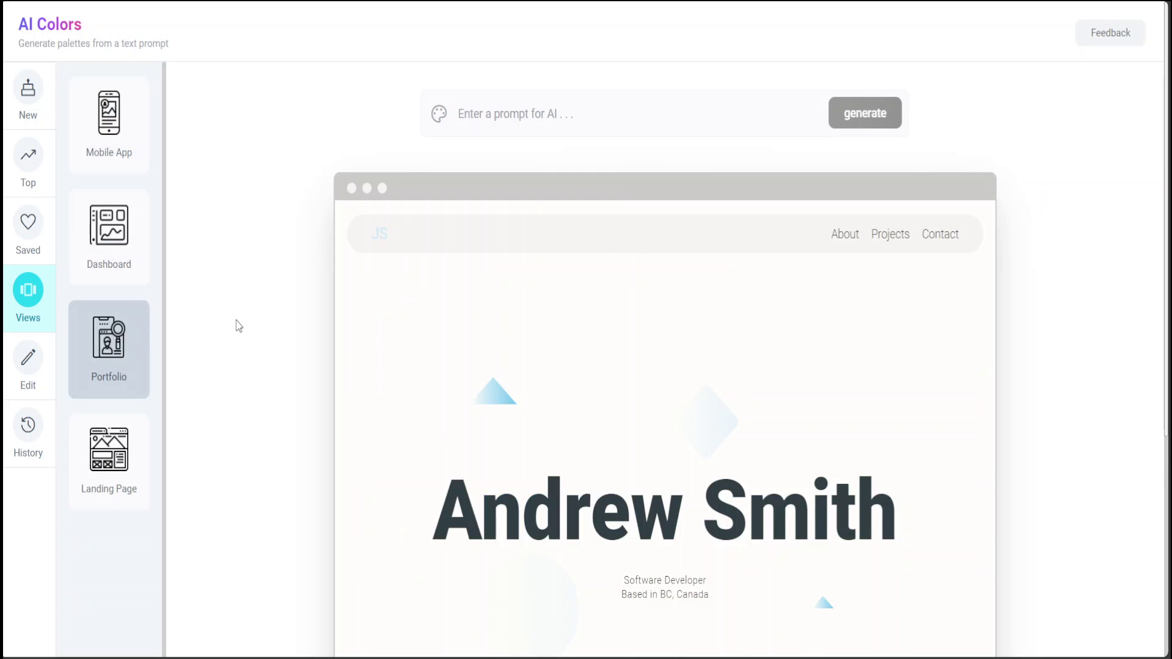
scroll(283, 309, down, 5)
scroll(277, 305, up, 2)
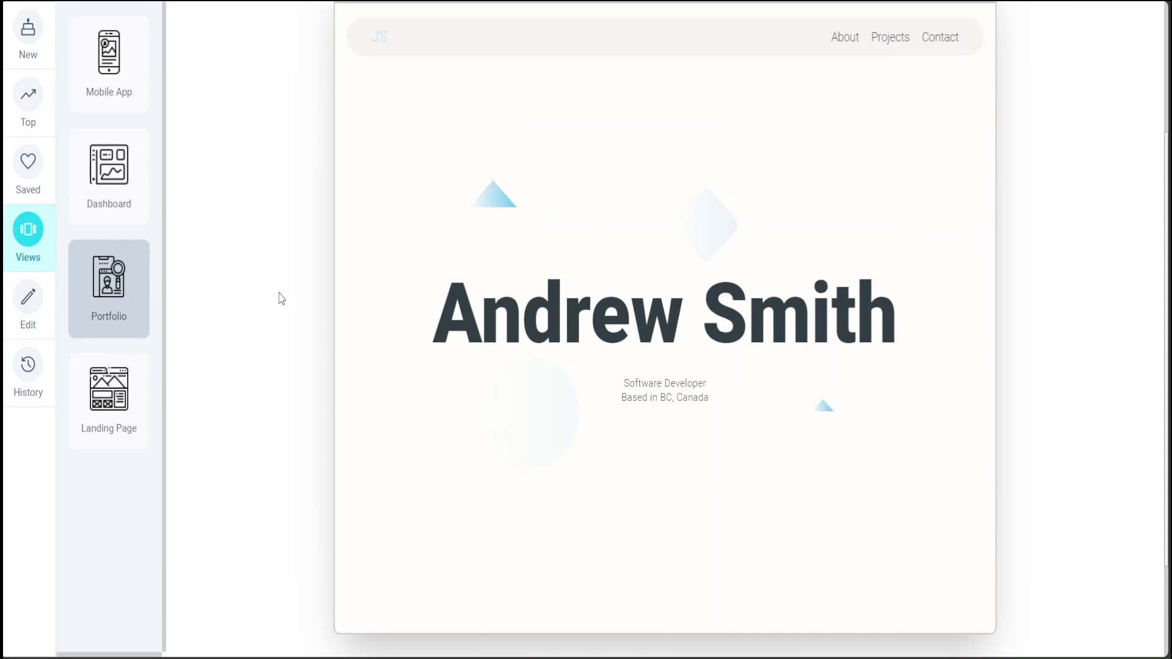
click(113, 415)
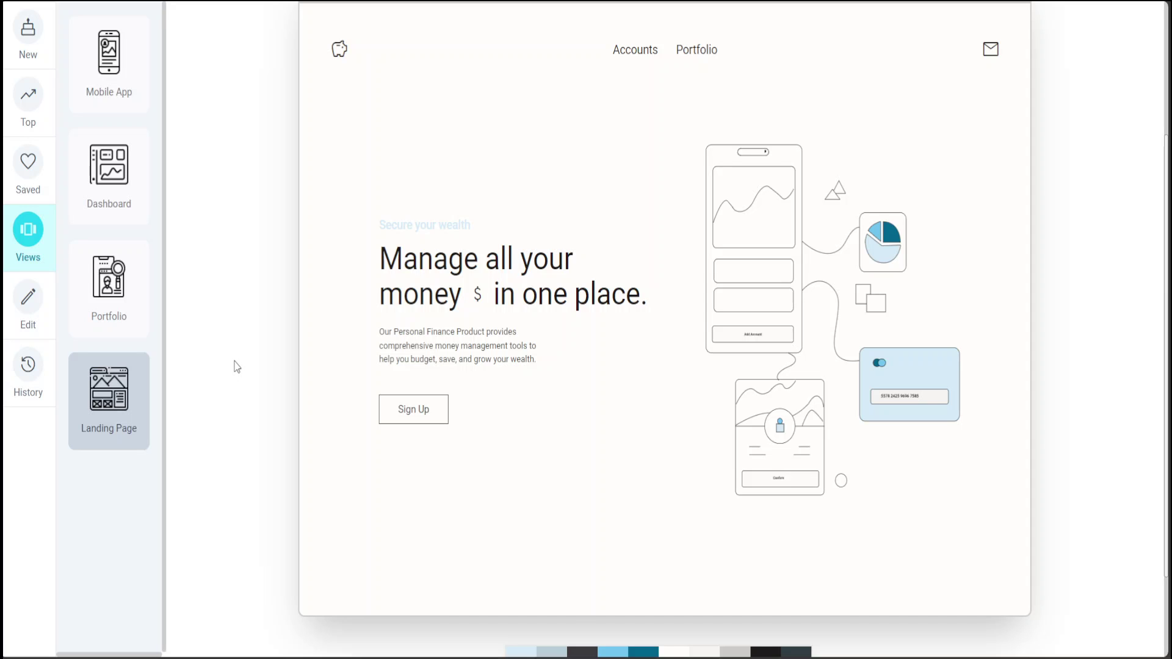
In the palette editor, change the primary colour to #d4eaf4 and tweak the accent code
click(29, 299)
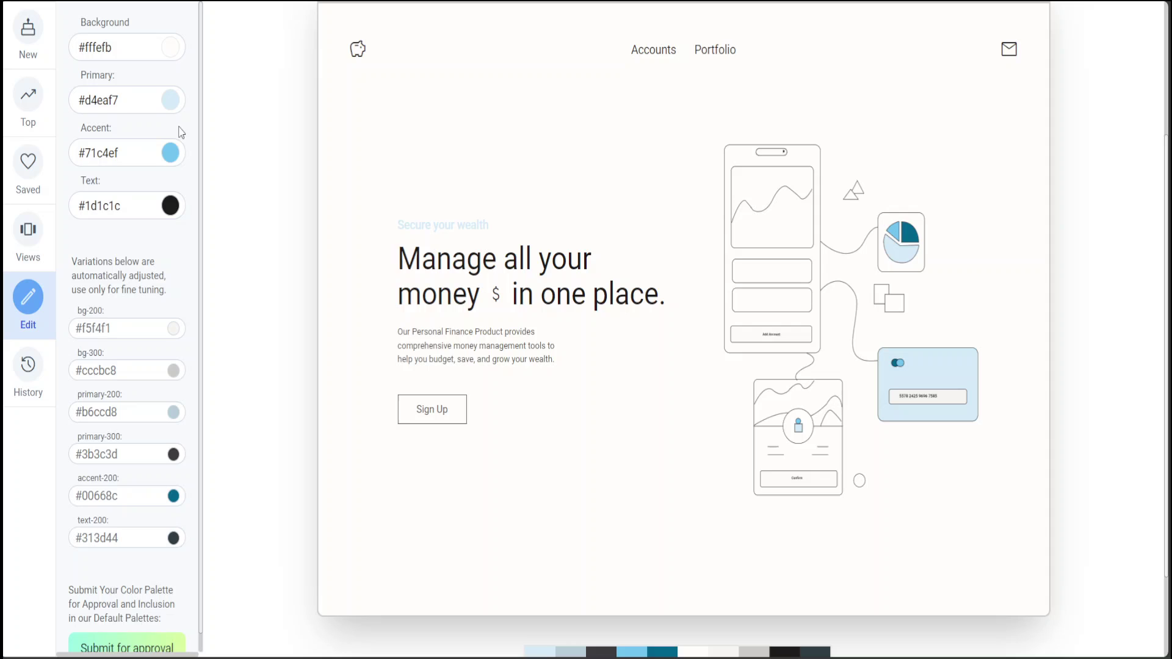
click(125, 102)
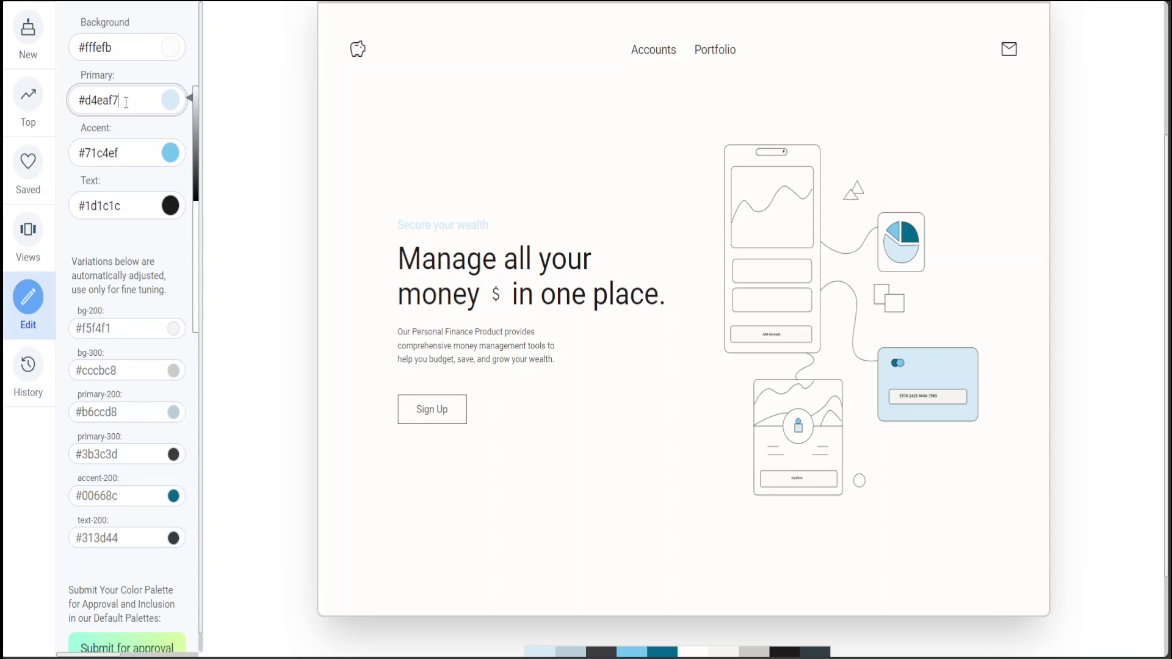
drag(111, 98, 122, 98)
text(4)
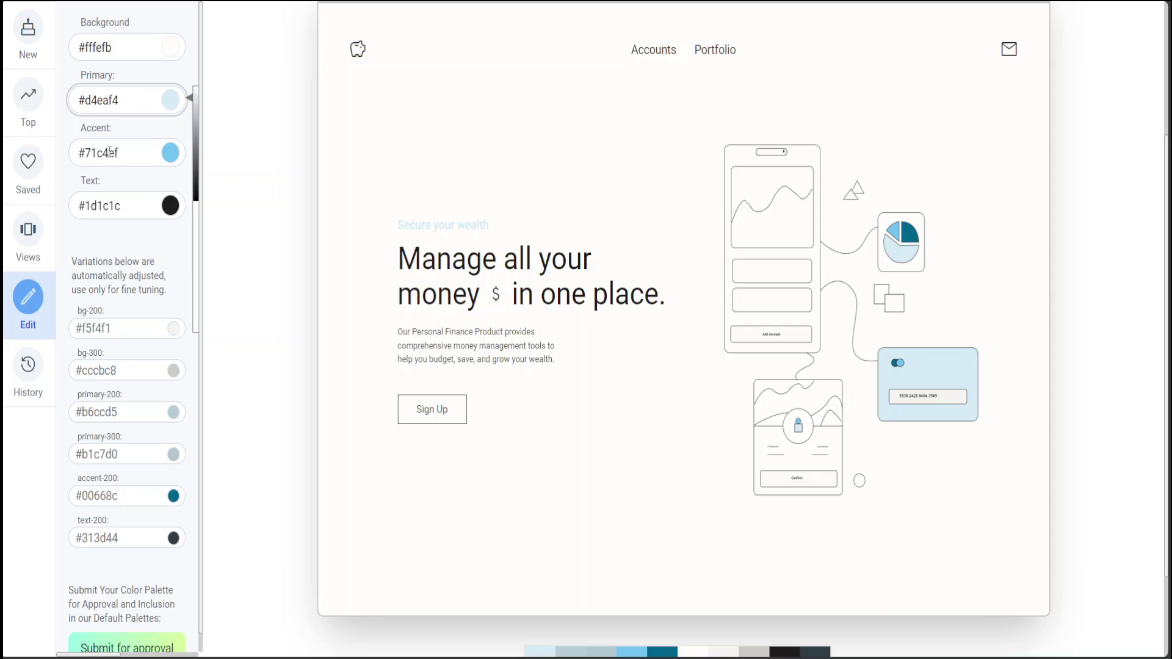
drag(108, 152, 114, 153)
text(f)
Set the text colour to #1d1c1f and darken the accent to grey #6e7173
click(127, 209)
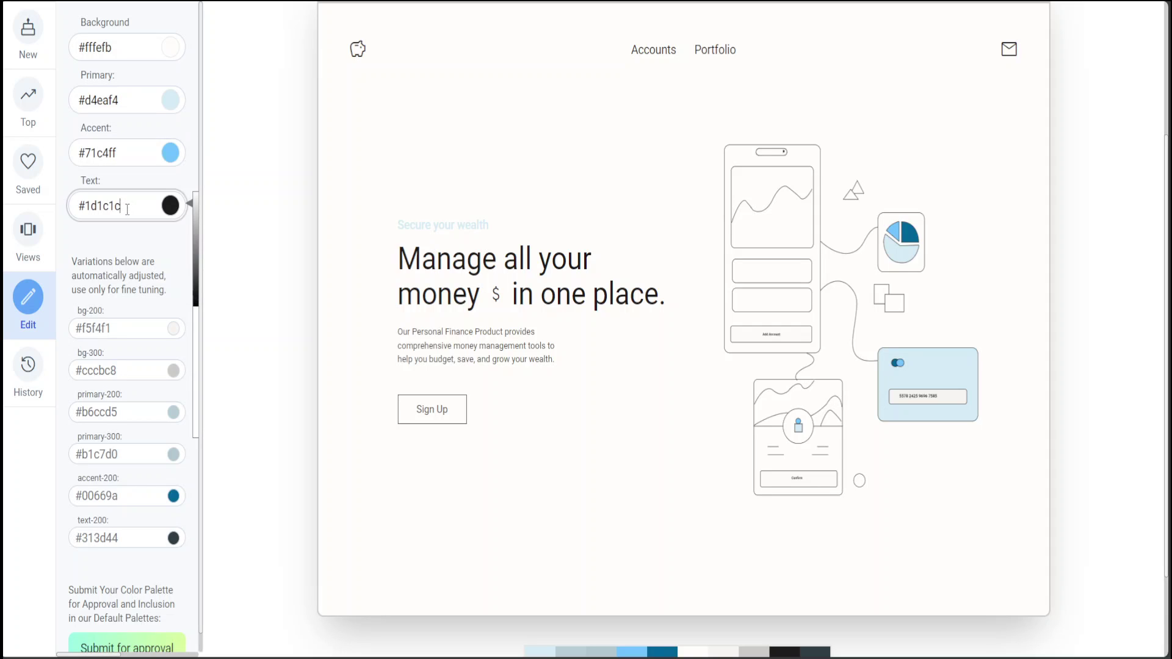
drag(114, 207, 123, 207)
text(f)
click(120, 153)
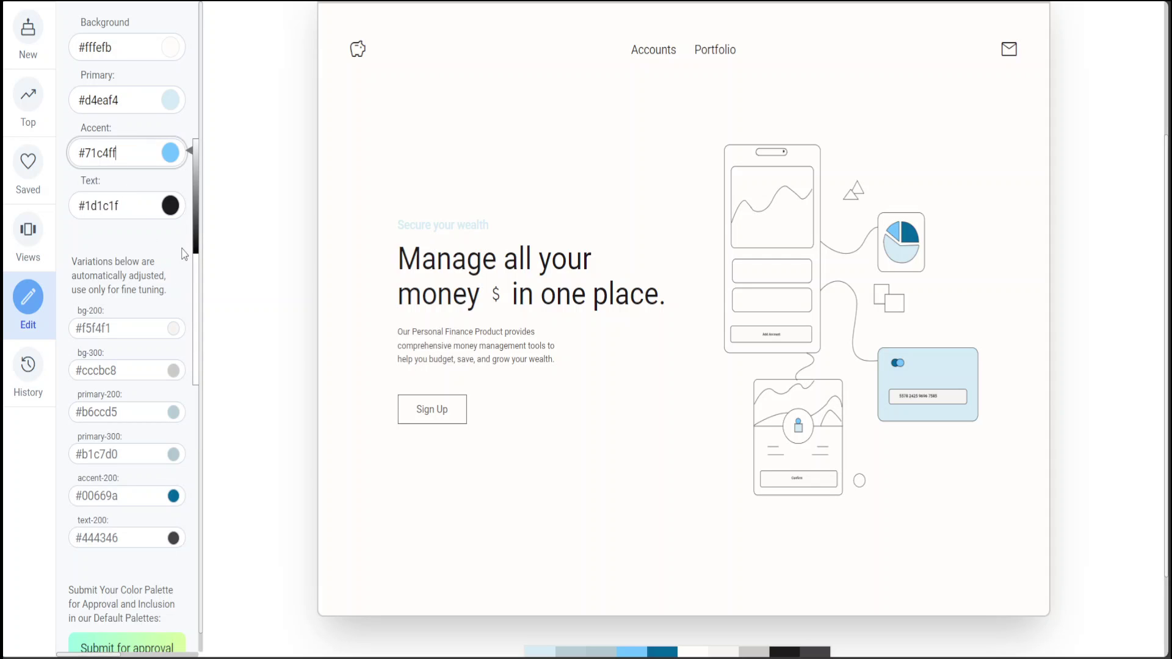
drag(193, 231, 201, 208)
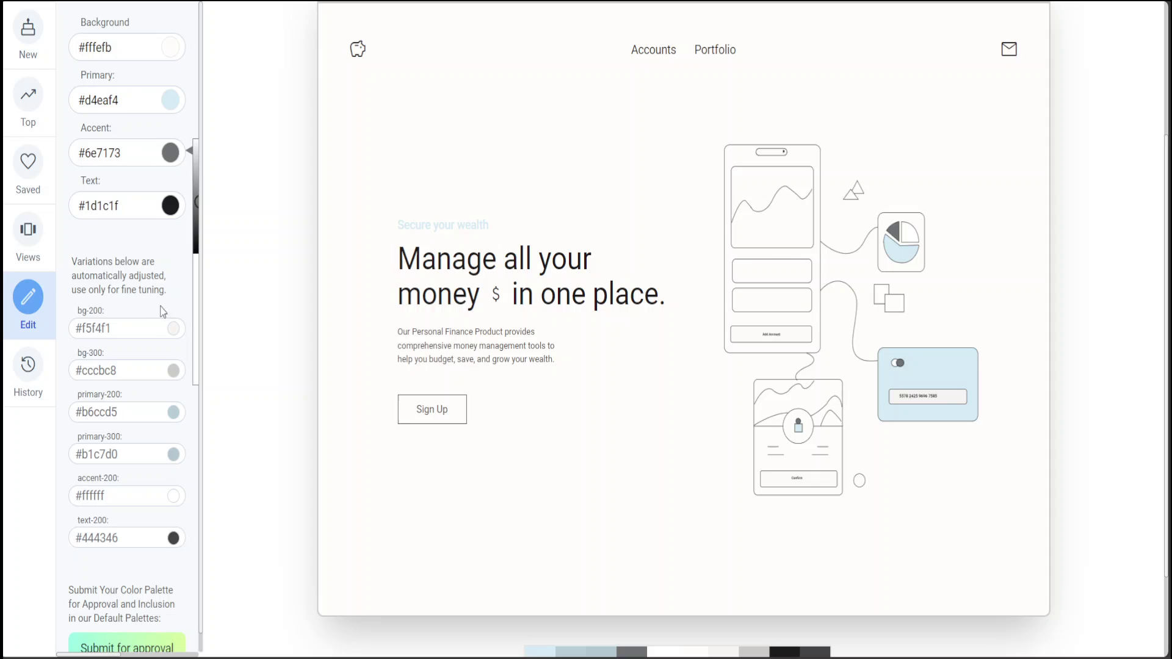
scroll(160, 335, down, 3)
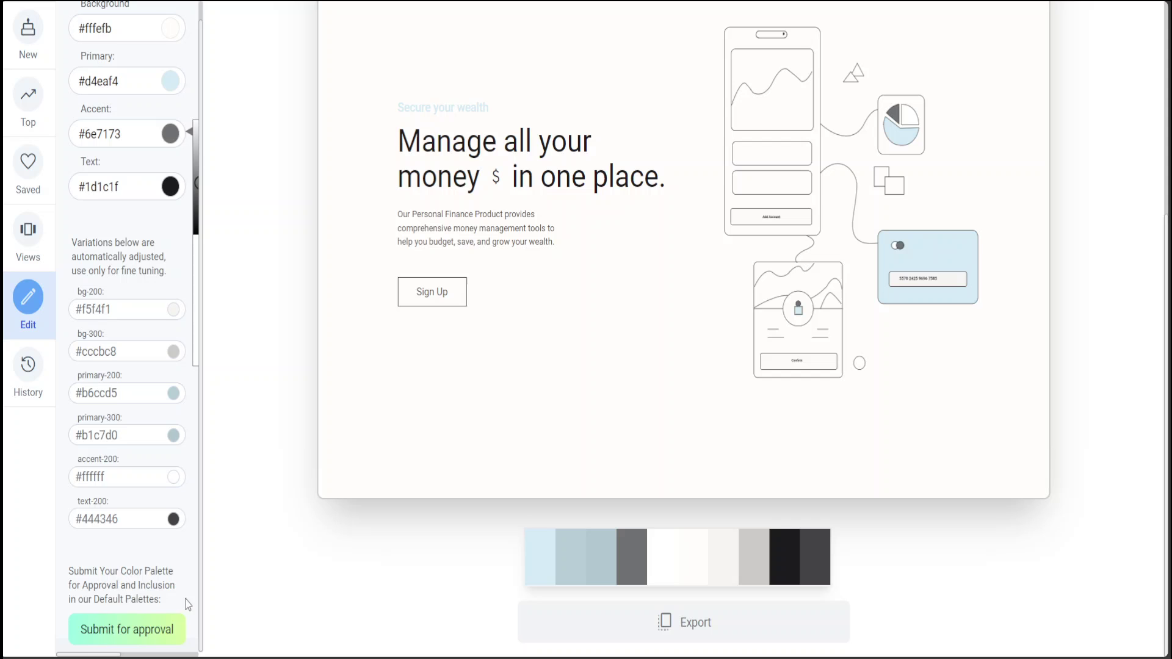
Browse the History of generated palettes, then switch the list to the newest palettes
click(35, 410)
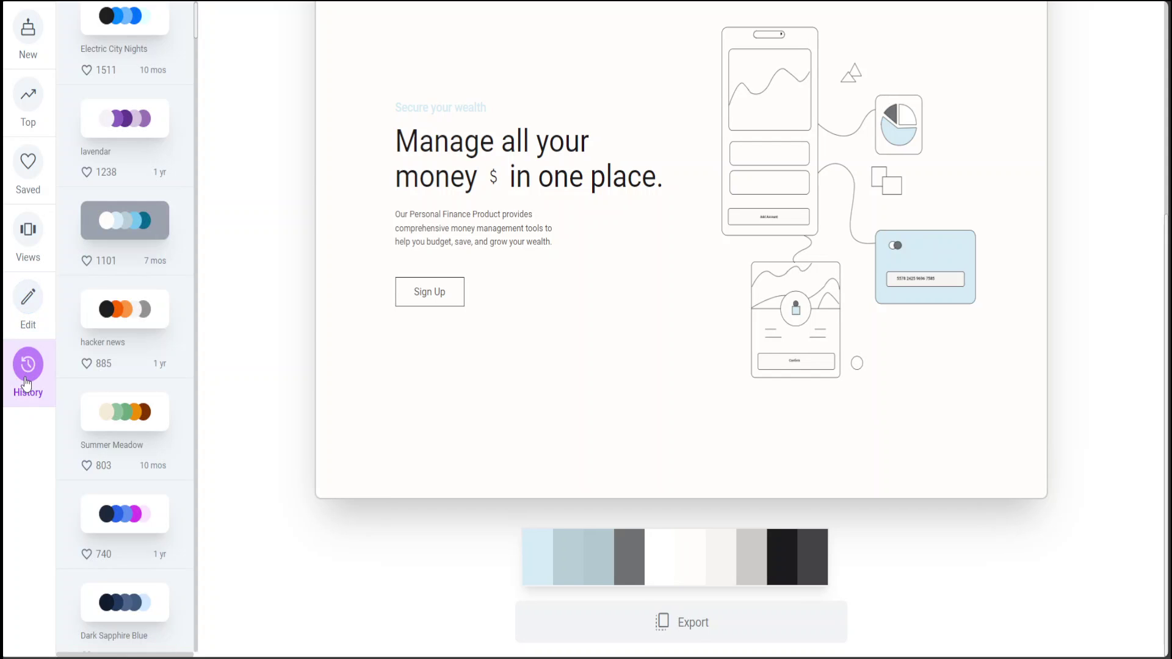
scroll(235, 327, up, 4)
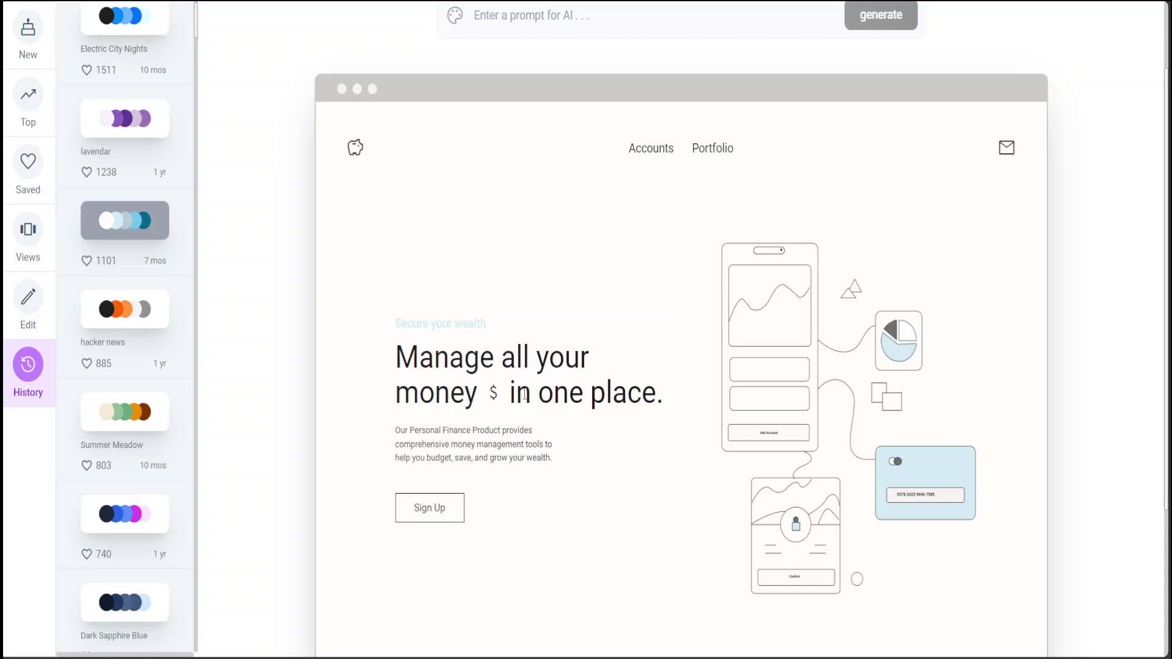
scroll(123, 356, up, 1)
scroll(123, 354, up, 2)
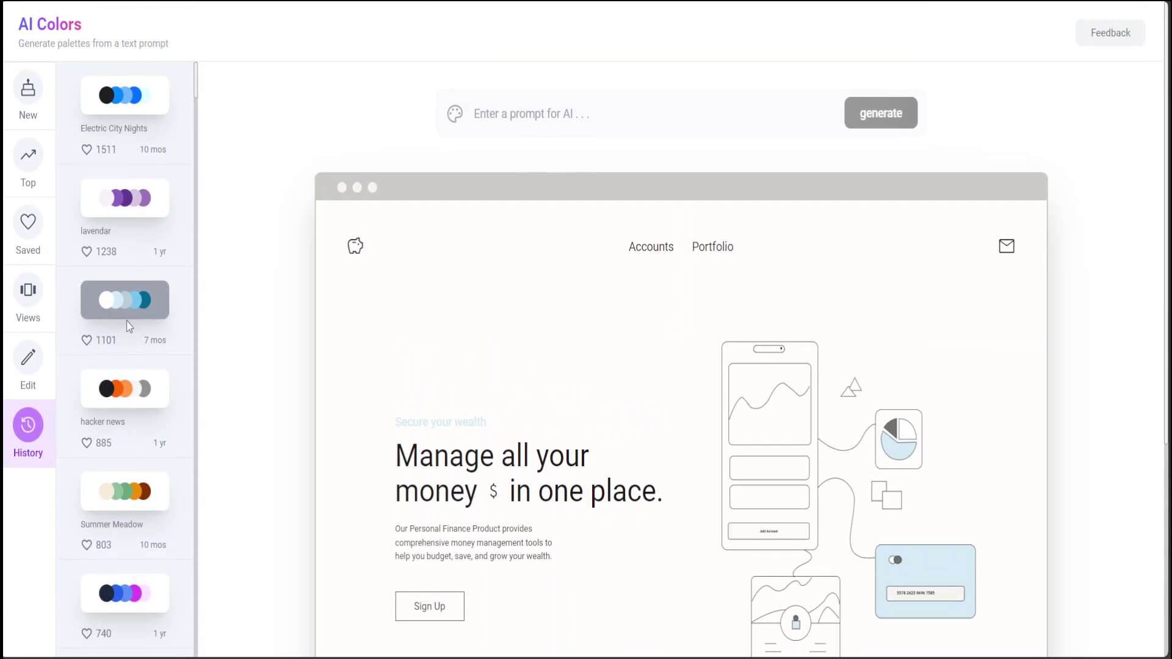
click(29, 95)
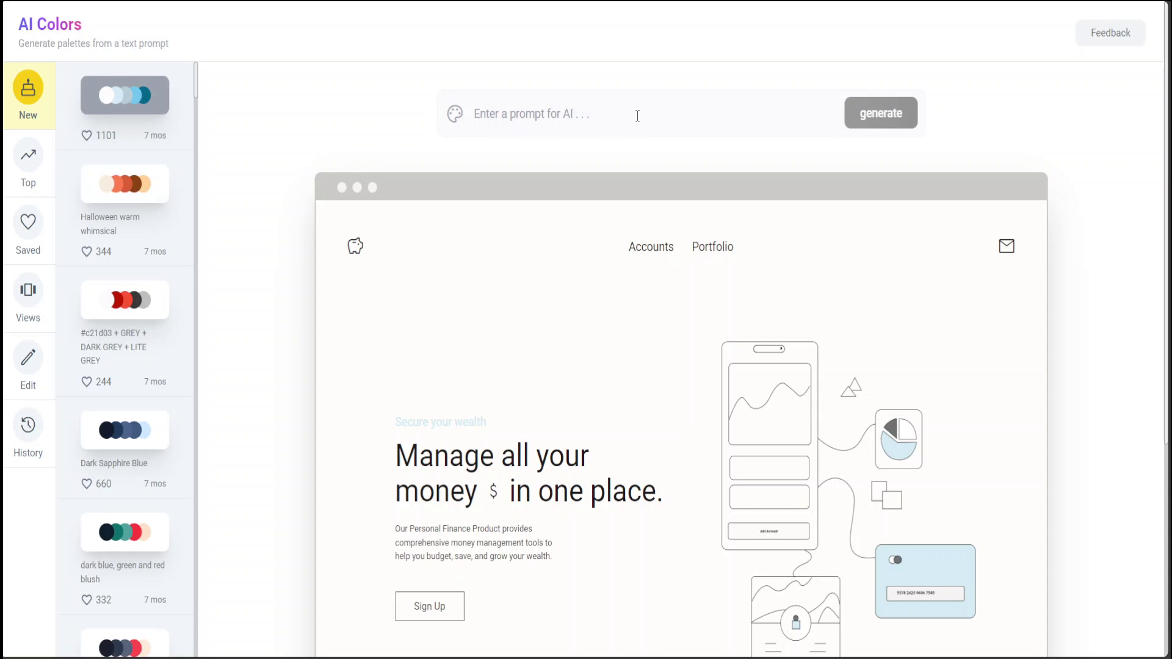
Generate a 'Glistening Emerald Forest' palette: background #0B422B, primary #1E8449, accent #117A65
click(613, 119)
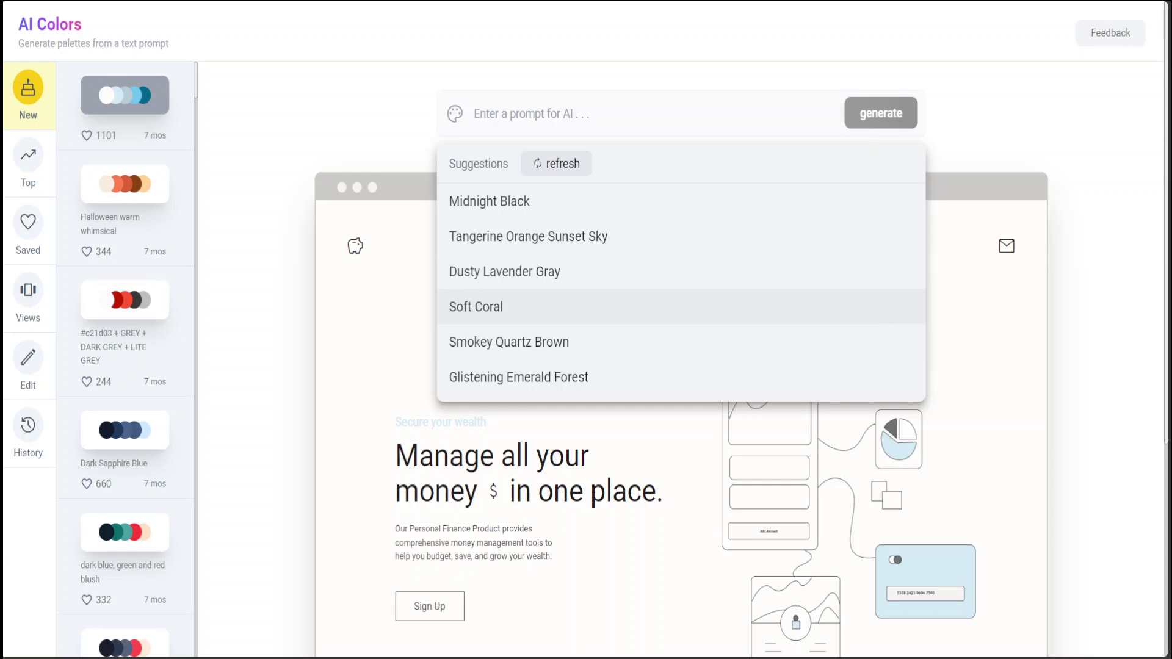
click(546, 378)
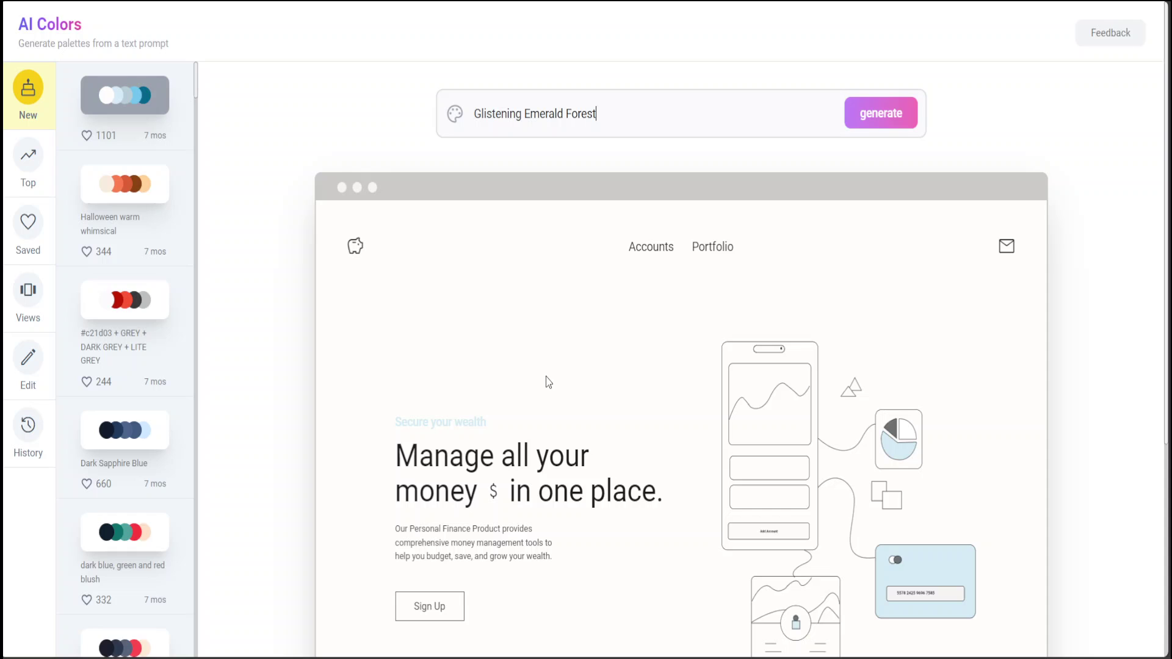
click(882, 119)
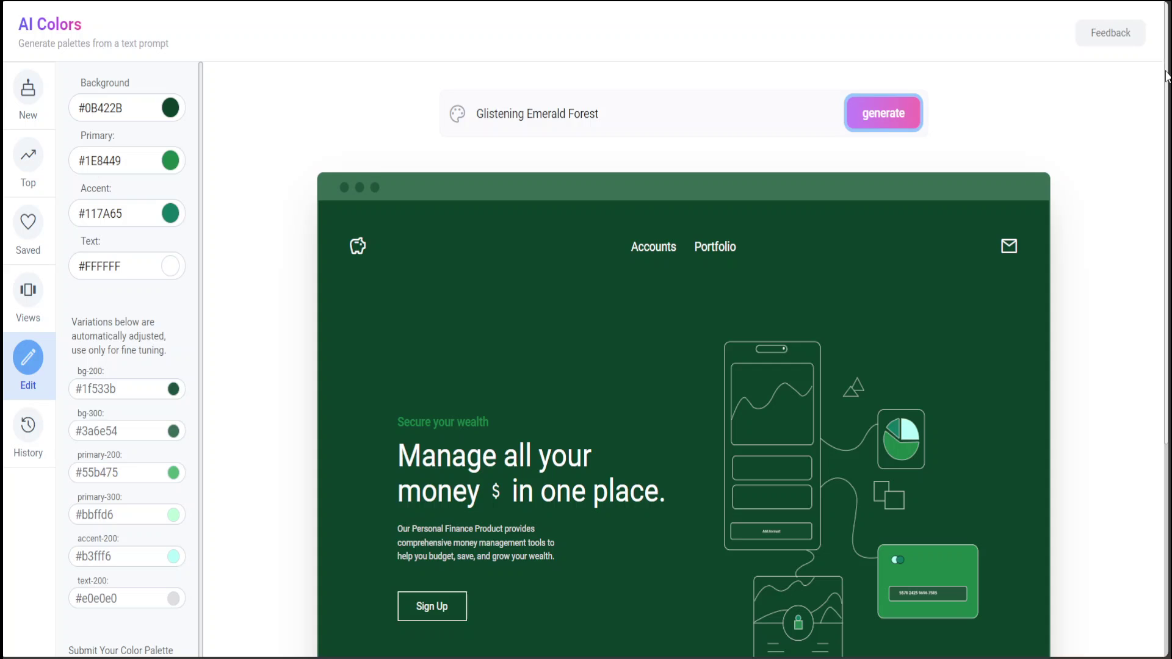
scroll(1107, 227, down, 5)
scroll(1077, 372, up, 4)
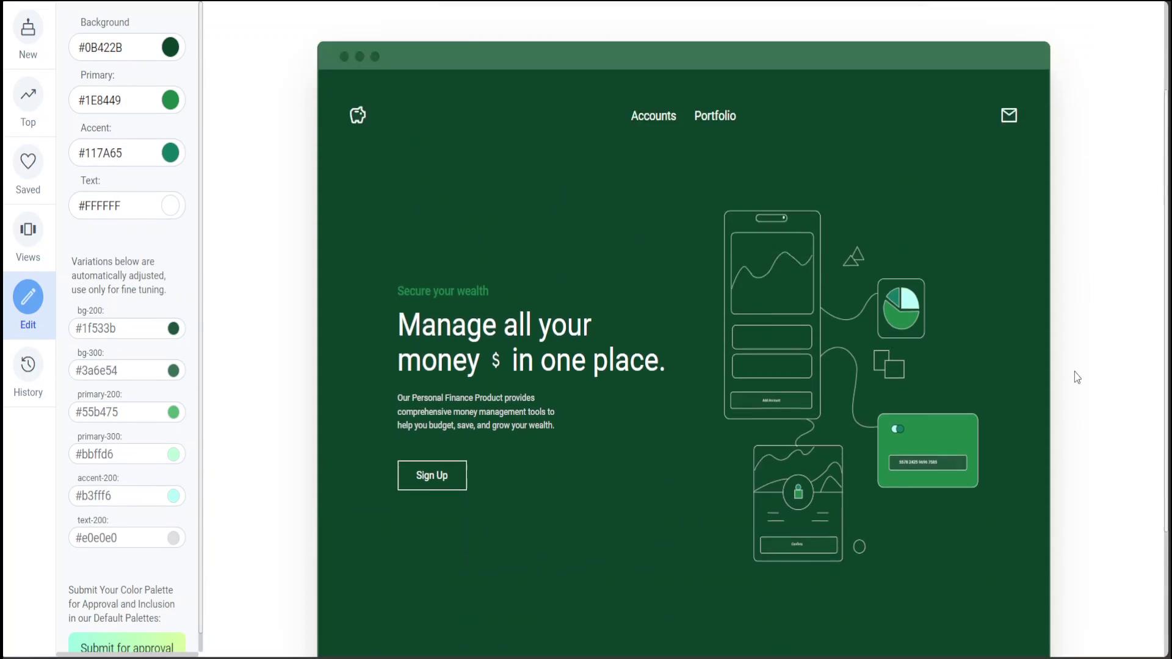
scroll(1077, 372, down, 3)
scroll(715, 139, up, 2)
scroll(715, 139, up, 2)
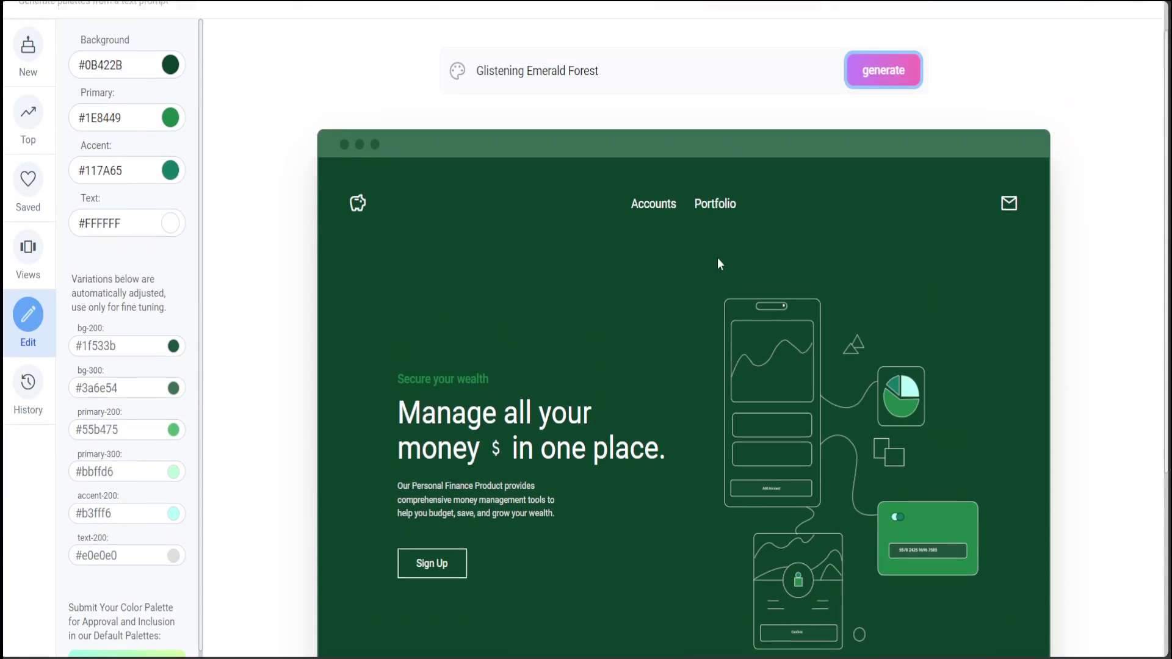
click(656, 110)
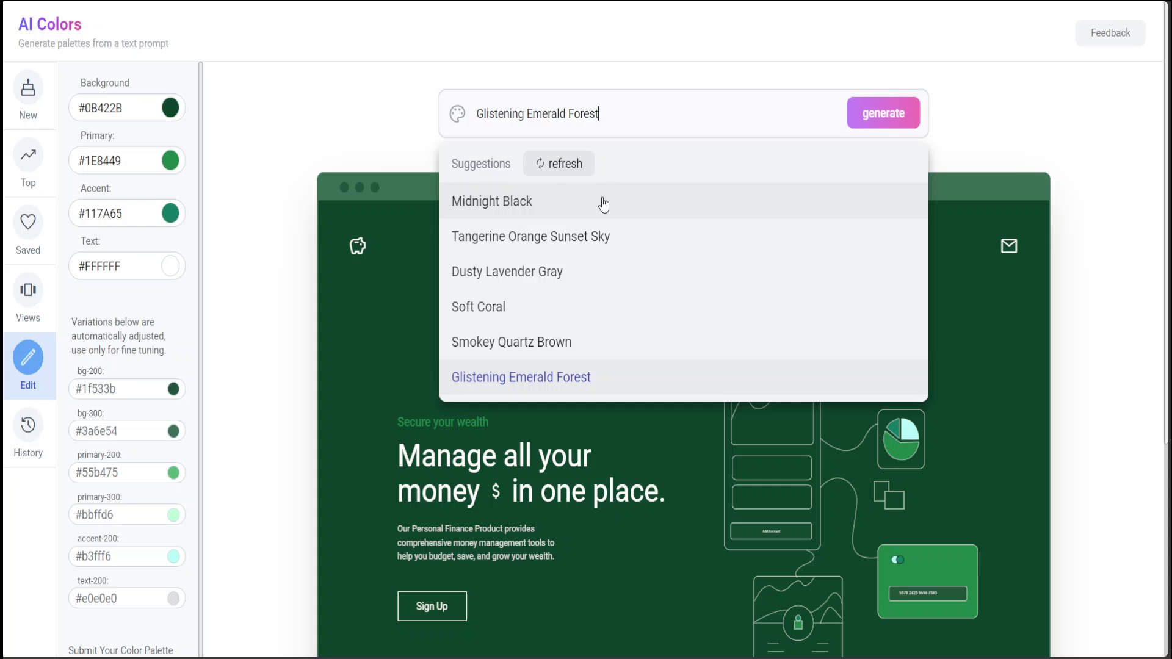
Generate a palette from the 'Tangerine Orange Sunset Sky' suggestion
click(592, 243)
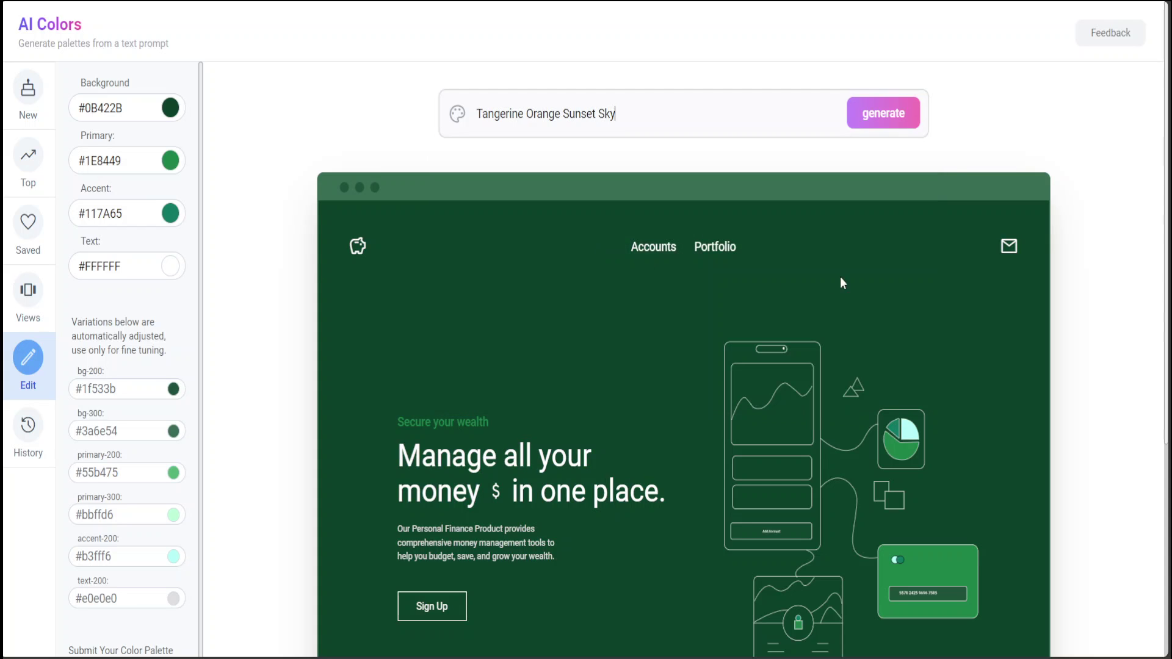
click(883, 113)
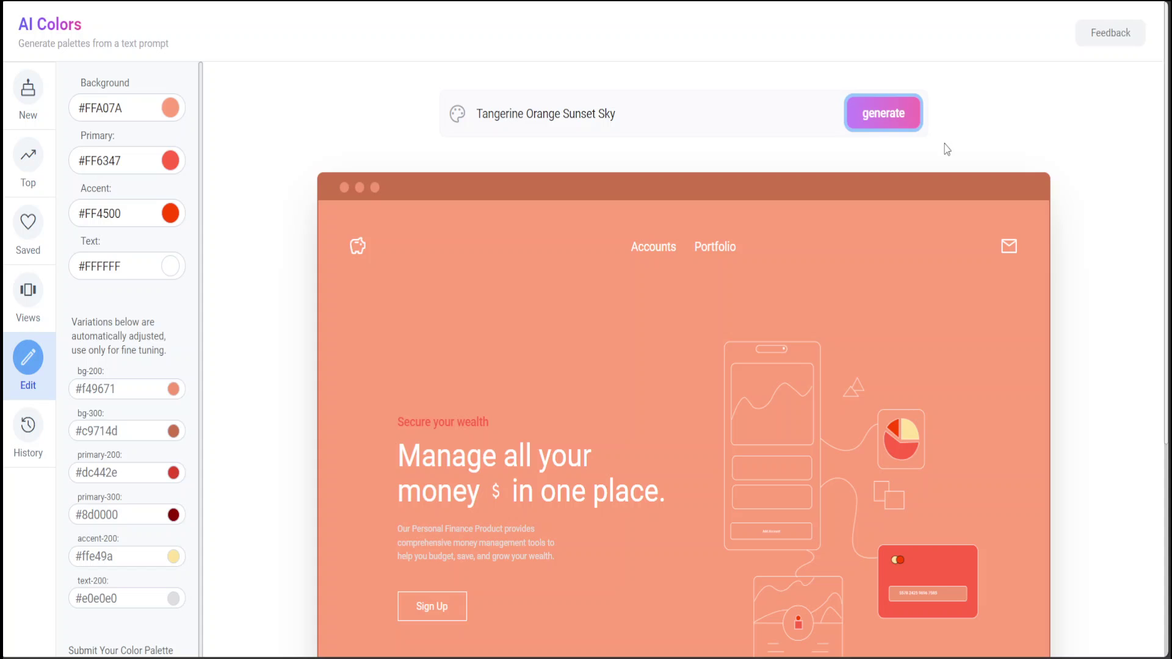
scroll(1059, 269, down, 1)
scroll(1059, 269, down, 1)
scroll(1024, 277, up, 3)
Replace the prompt text with 'sea blue'
click(684, 118)
drag(697, 114, 474, 111)
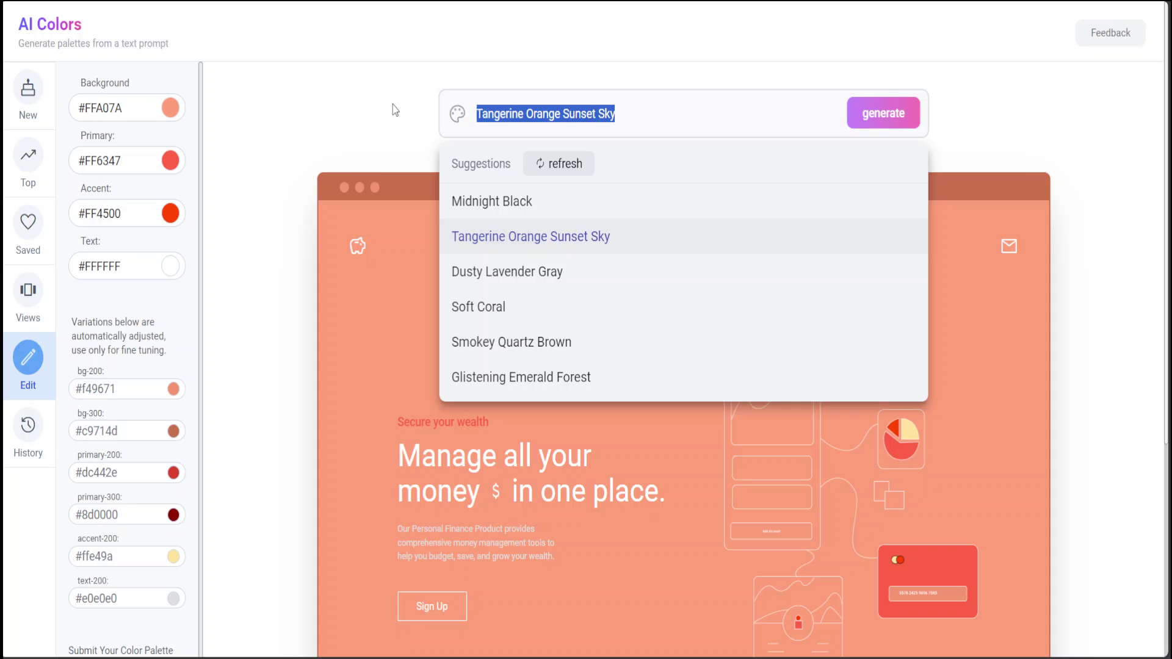
text(esea)
key(BackSpace)
key(BackSpace)
key(BackSpace)
key(BackSpace)
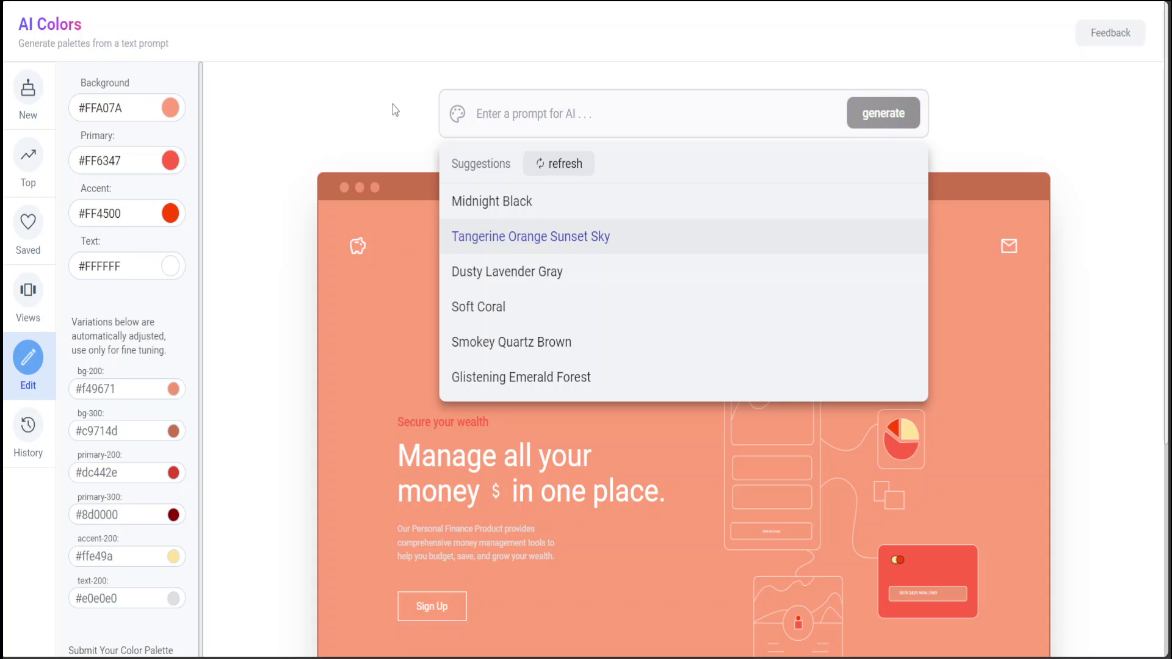
text(seabluelue)
Generate the sea blue palette: background #D1E9F7, primary #2E86C1, accent #3498DB
click(890, 117)
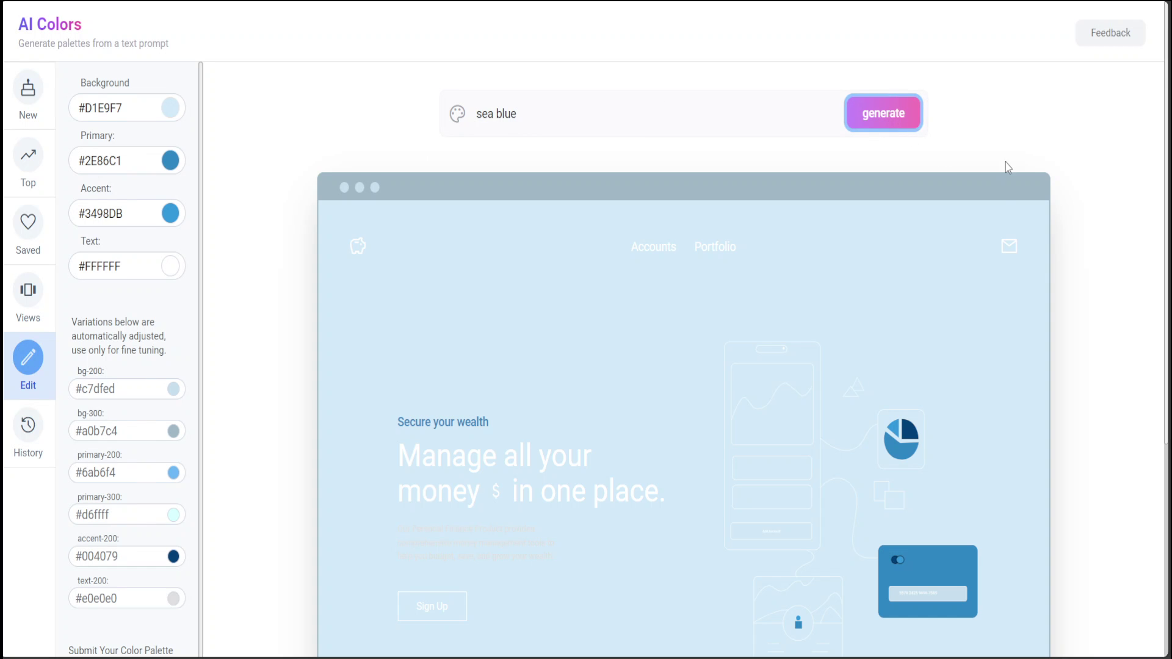
scroll(989, 195, down, 4)
scroll(1037, 238, up, 4)
Generate a 'navy blue with shades of yell' palette: background #1A1B4C, primary #FFD700, accent #FFA500
click(446, 113)
text(n)
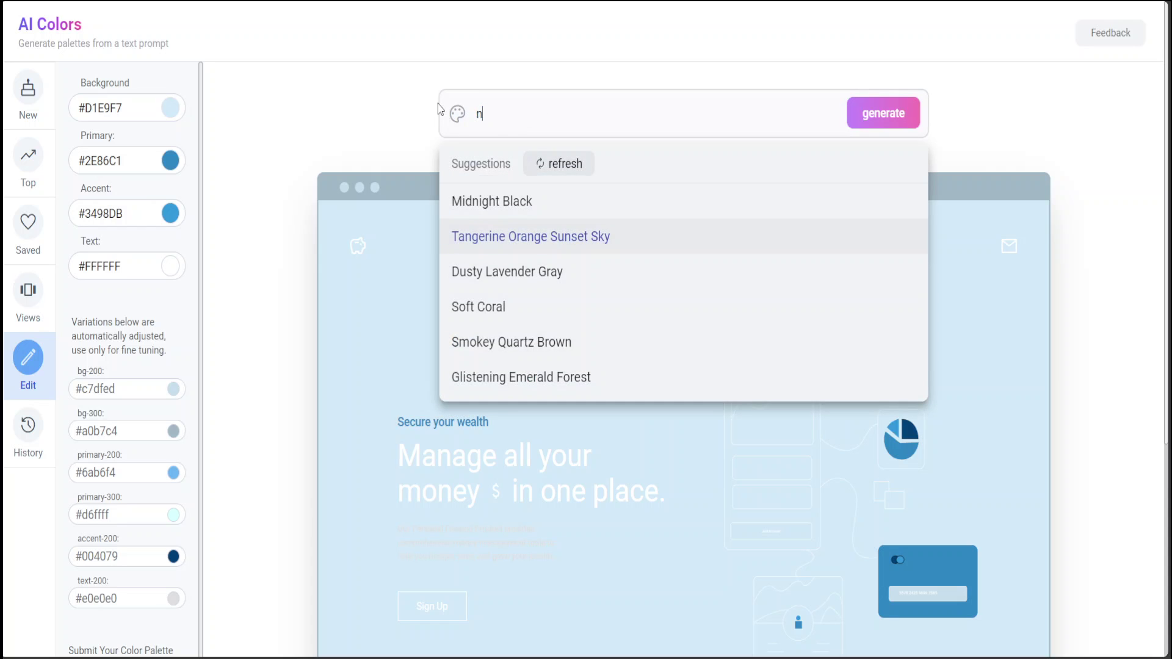
text(avy blue with shades )
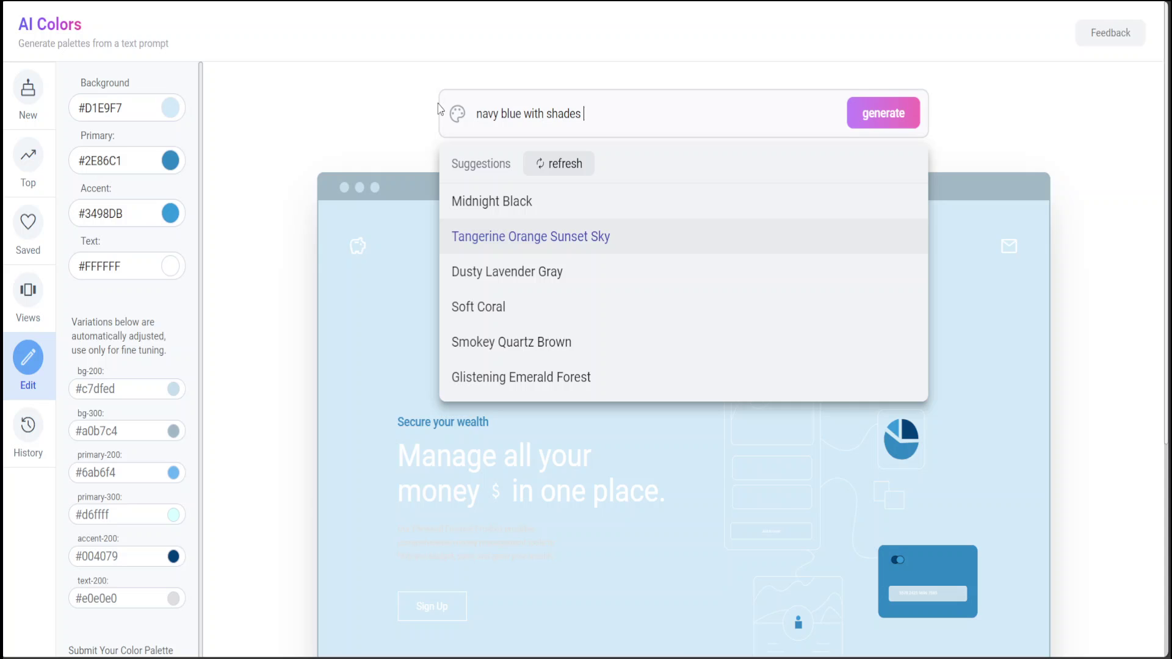
text(of yello)
click(883, 113)
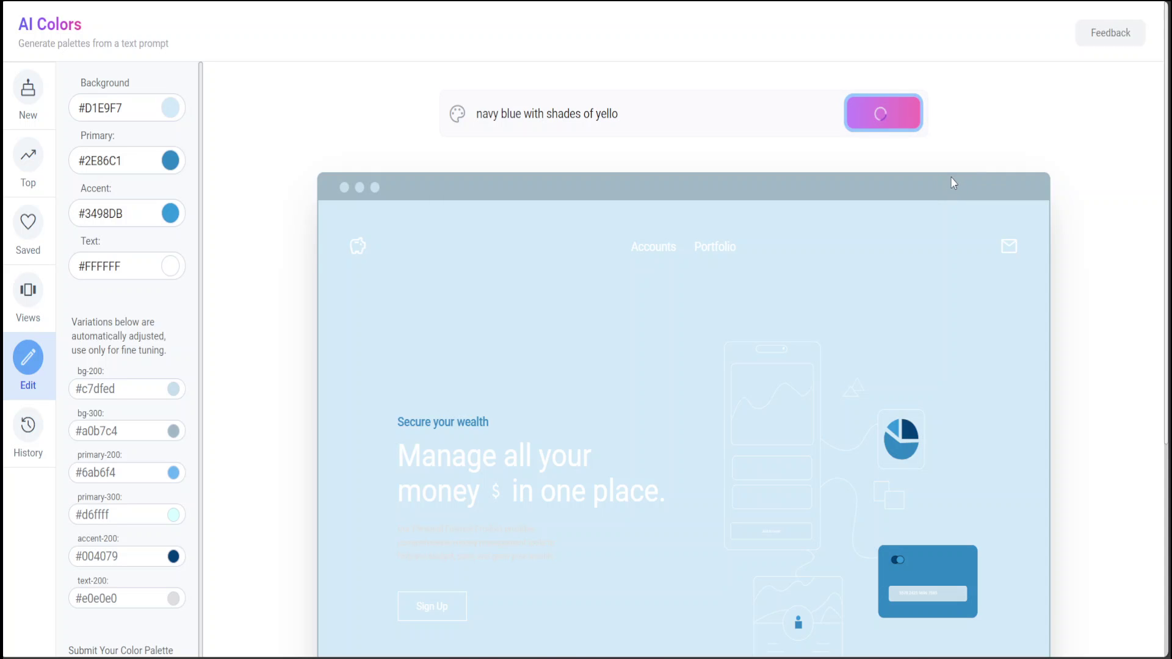
scroll(832, 311, down, 1)
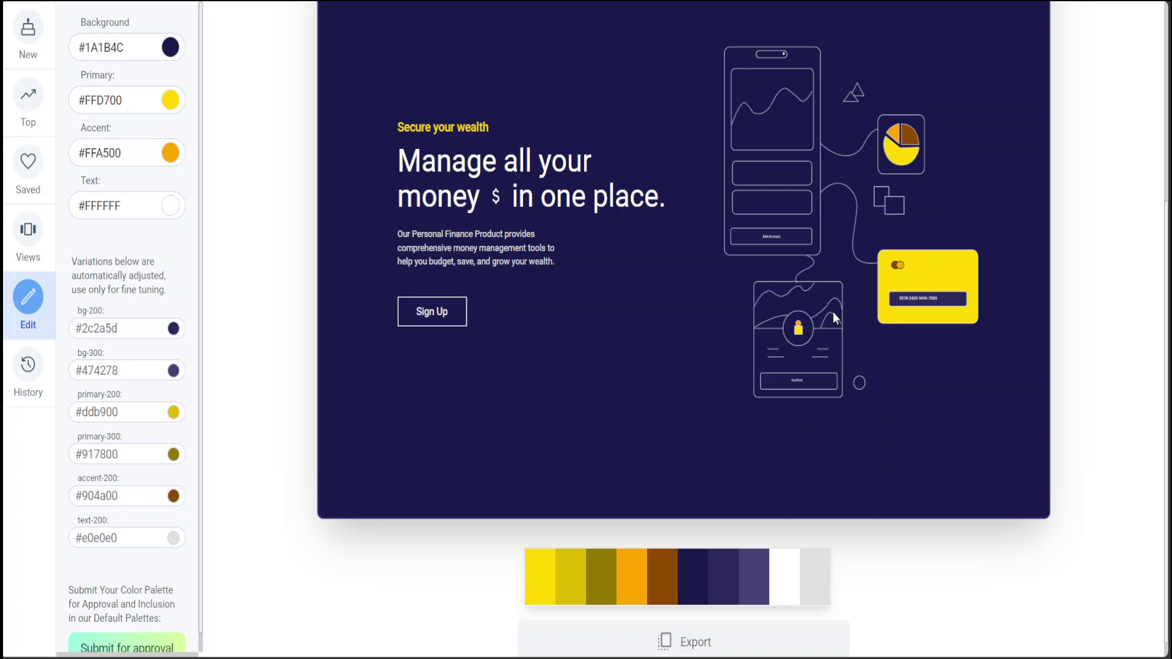
scroll(832, 312, up, 5)
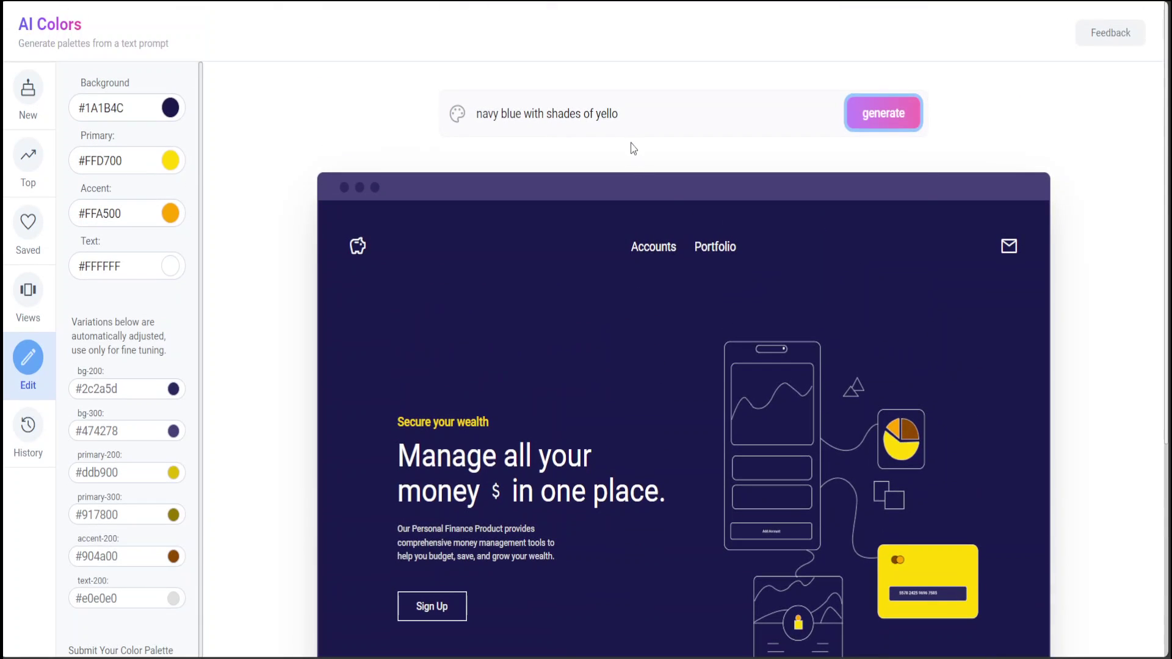
drag(628, 114, 530, 136)
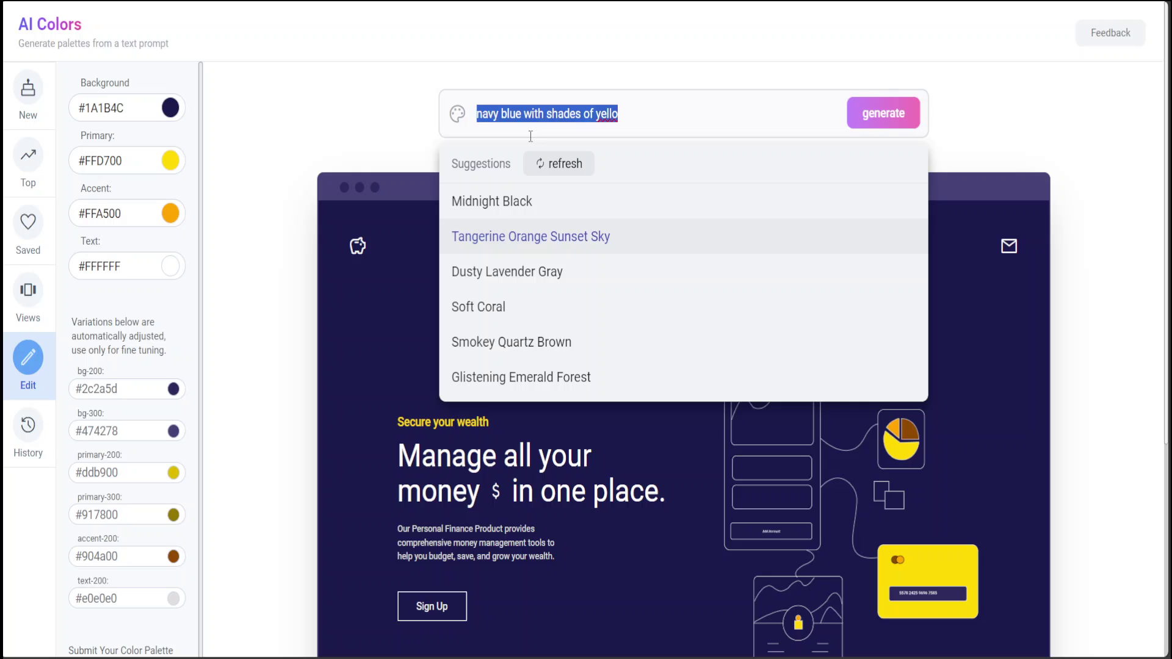
Generate from 'mix the pink and light blue with streaks of red': background #F4E1E1, primary #FF6B6B
text(mix the )
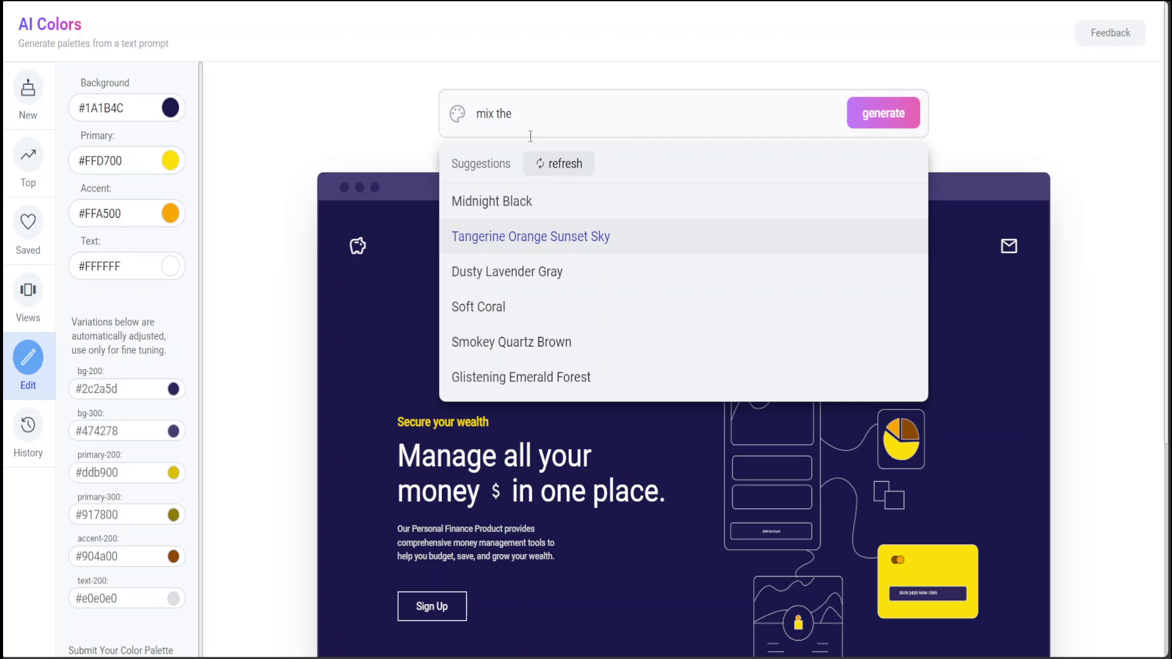
text(pink and light blue )
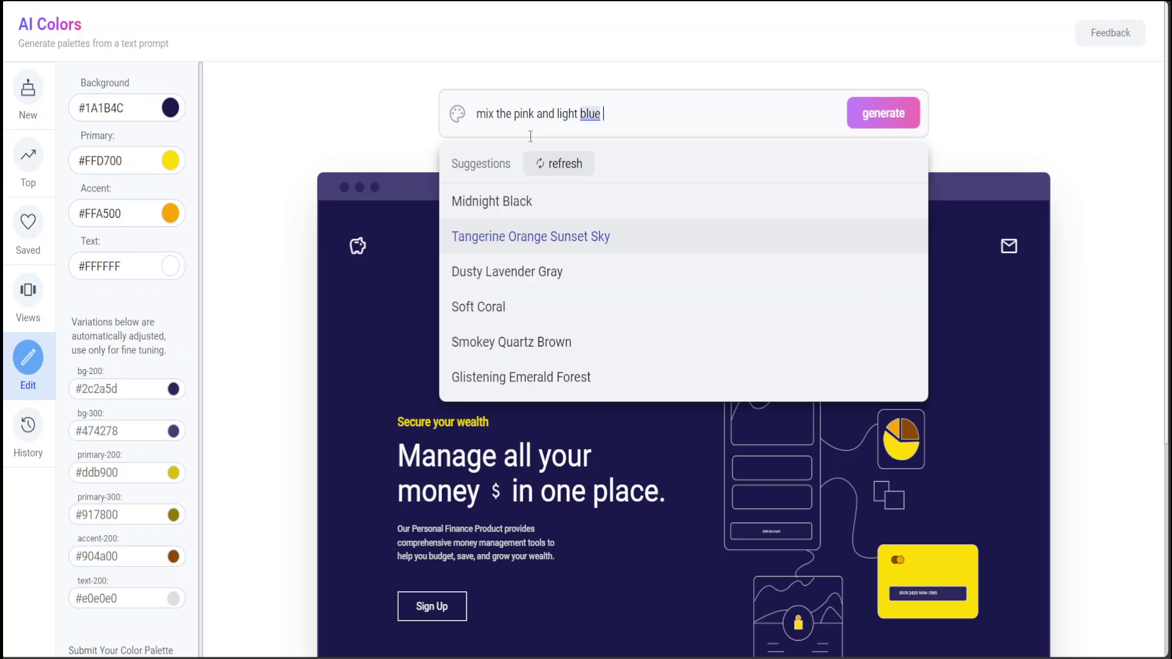
text(with streaks of red)
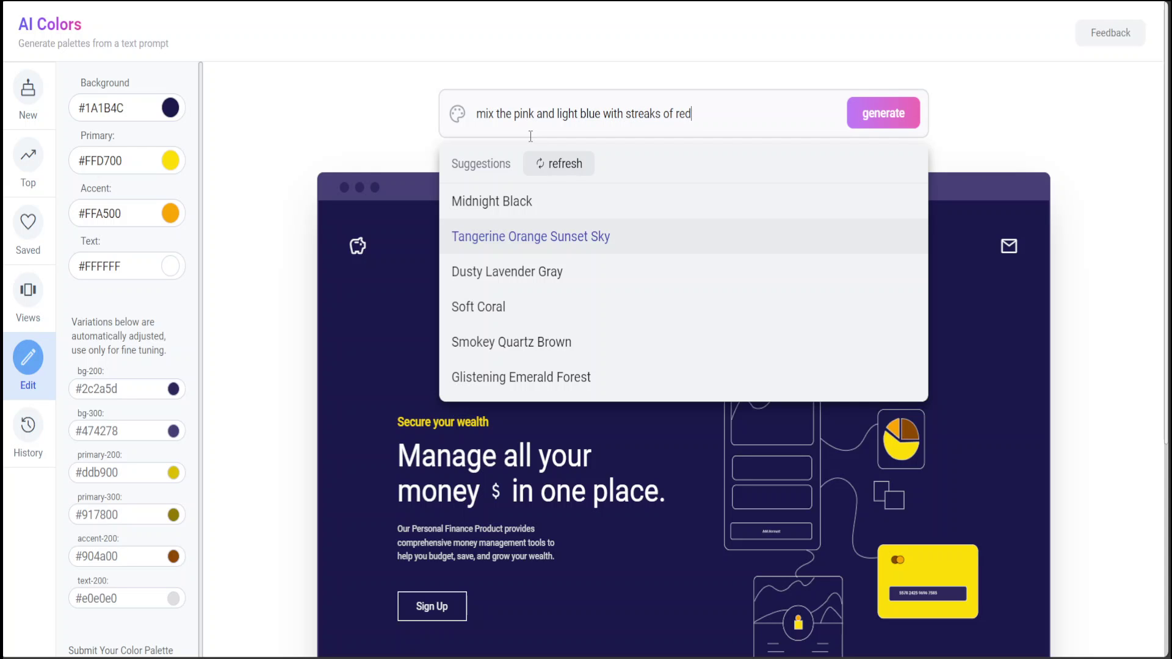
key(Return)
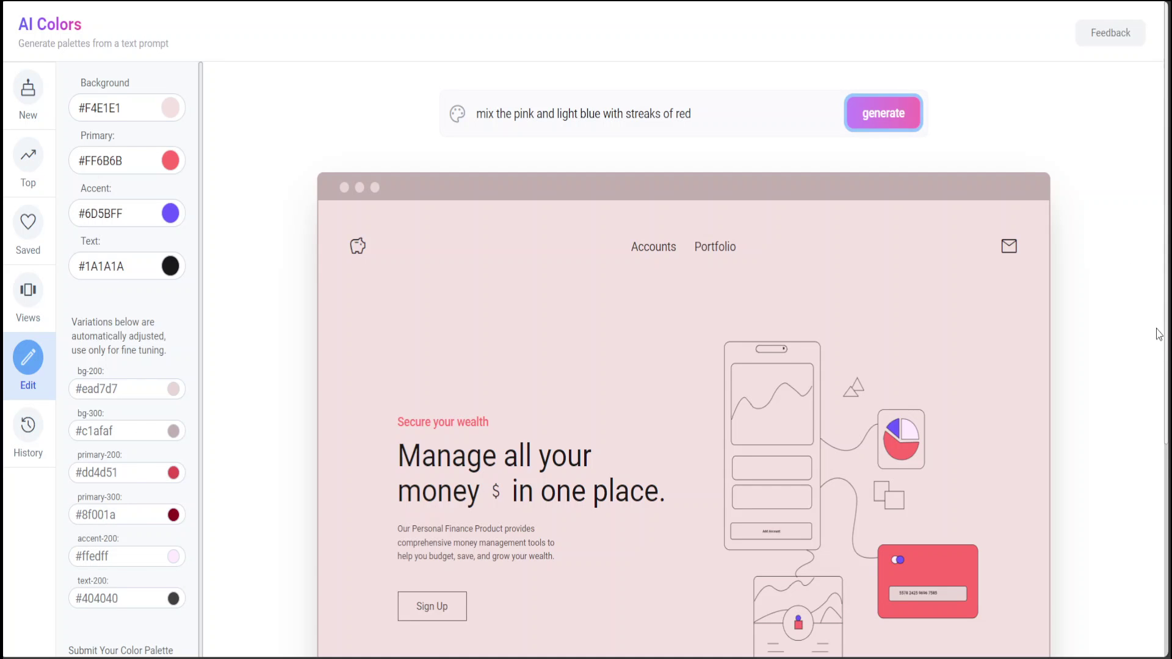
scroll(1062, 461, down, 3)
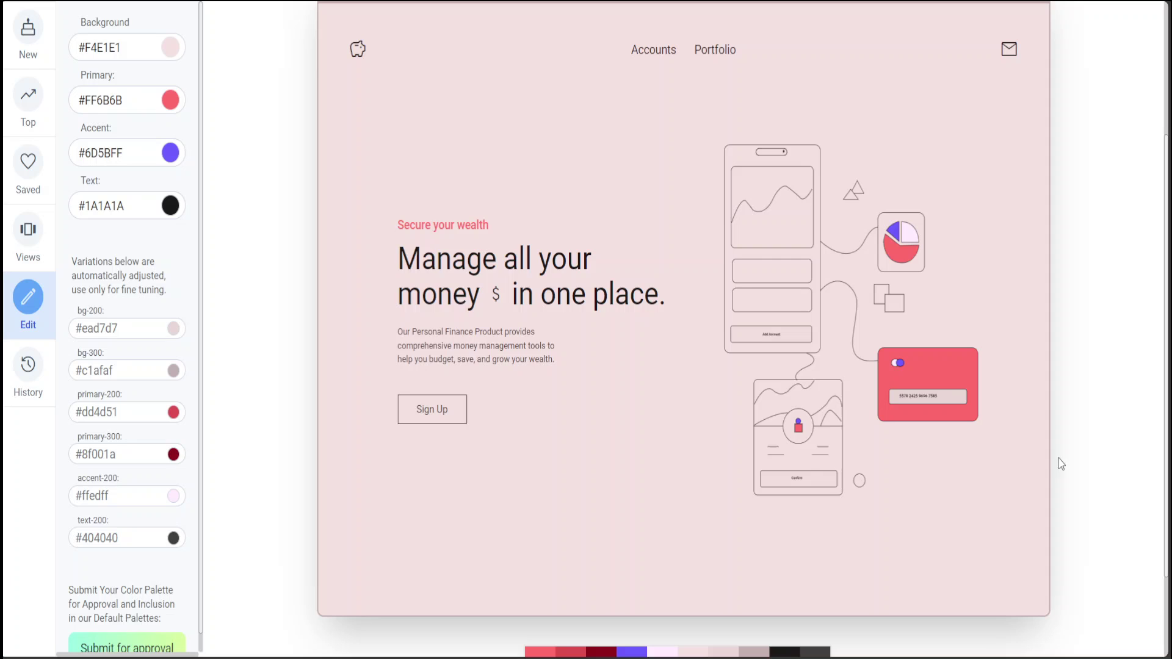
scroll(1041, 474, up, 3)
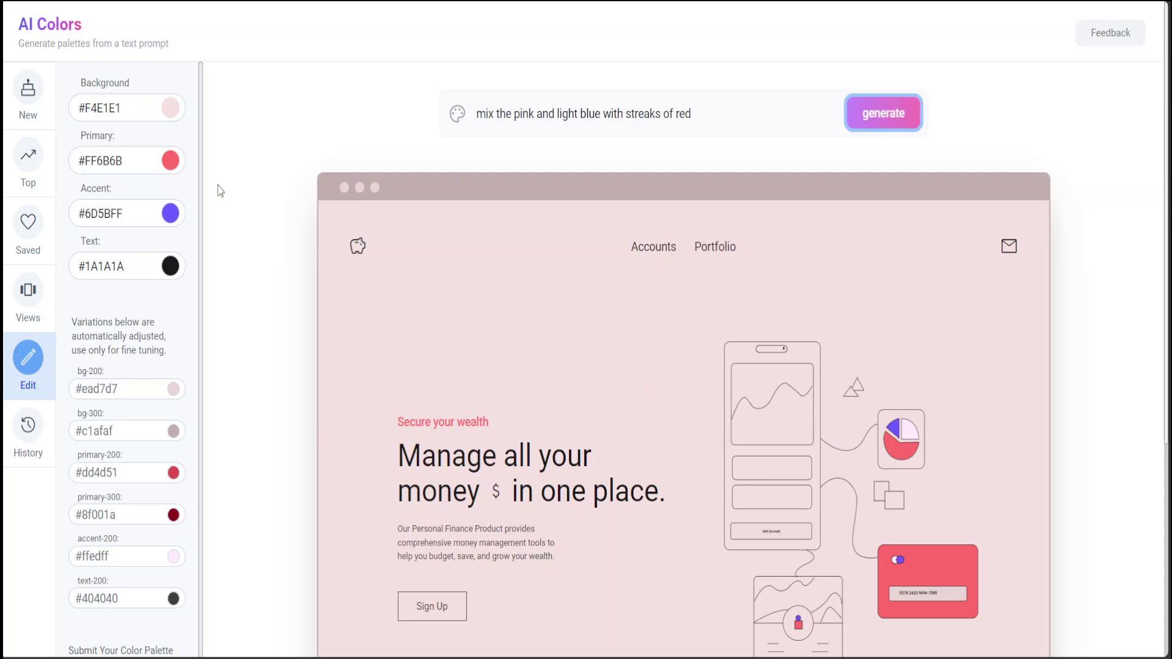
scroll(302, 199, down, 5)
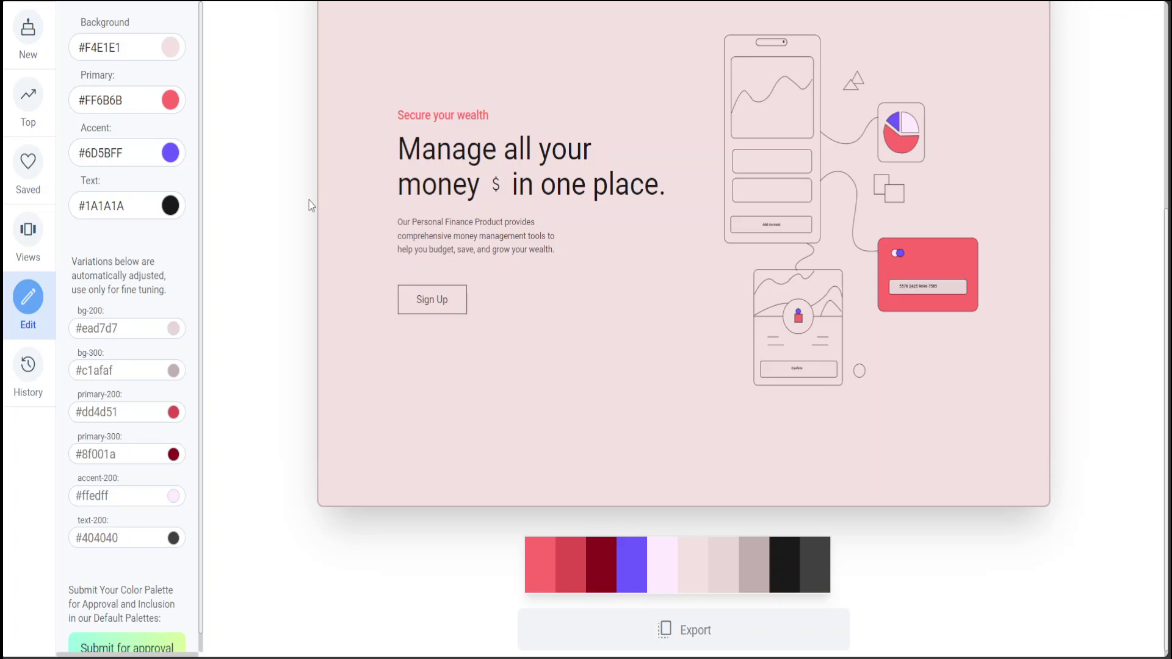
scroll(309, 201, up, 5)
scroll(330, 246, down, 2)
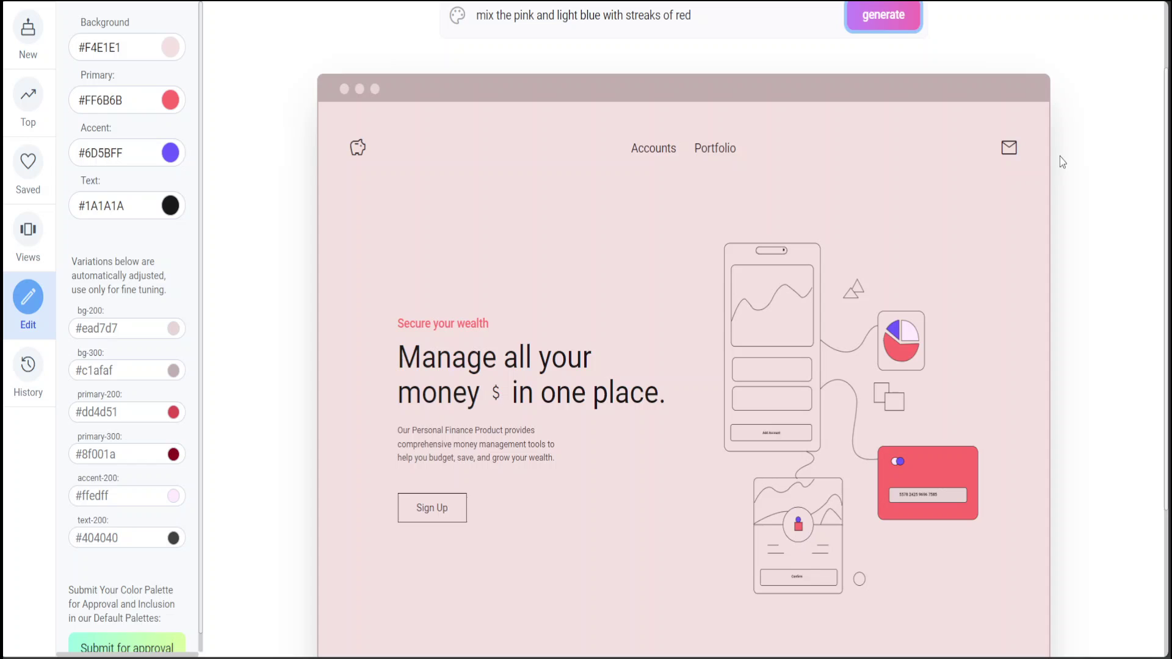
scroll(1166, 114, up, 1)
scroll(1166, 114, up, 1)
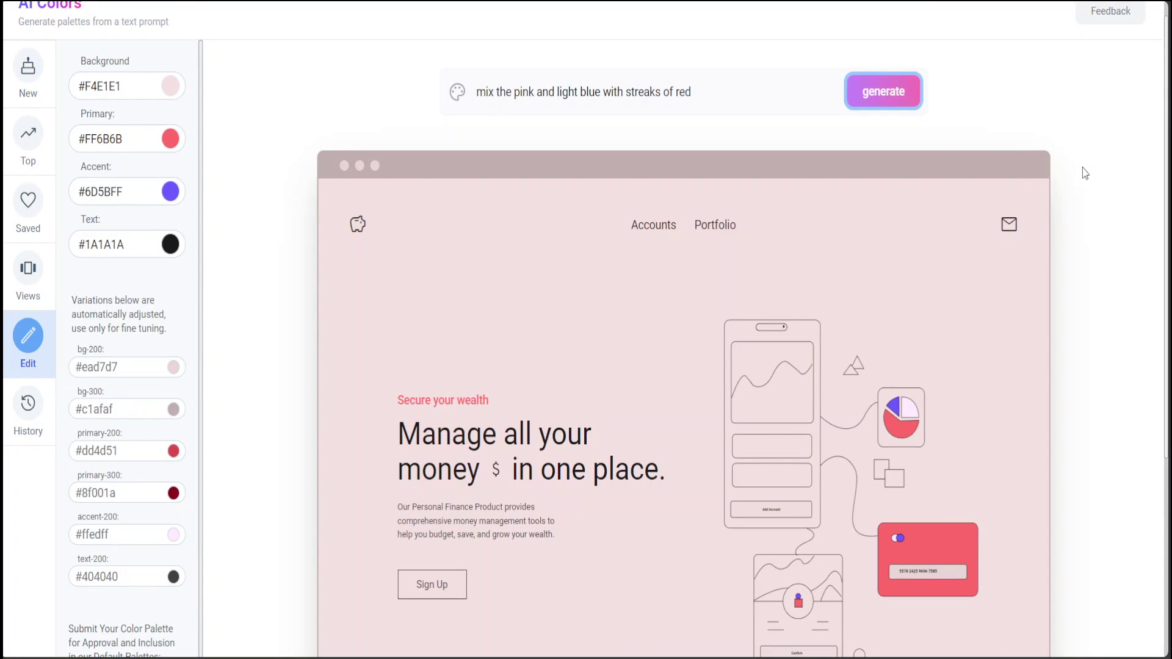
scroll(1052, 348, up, 1)
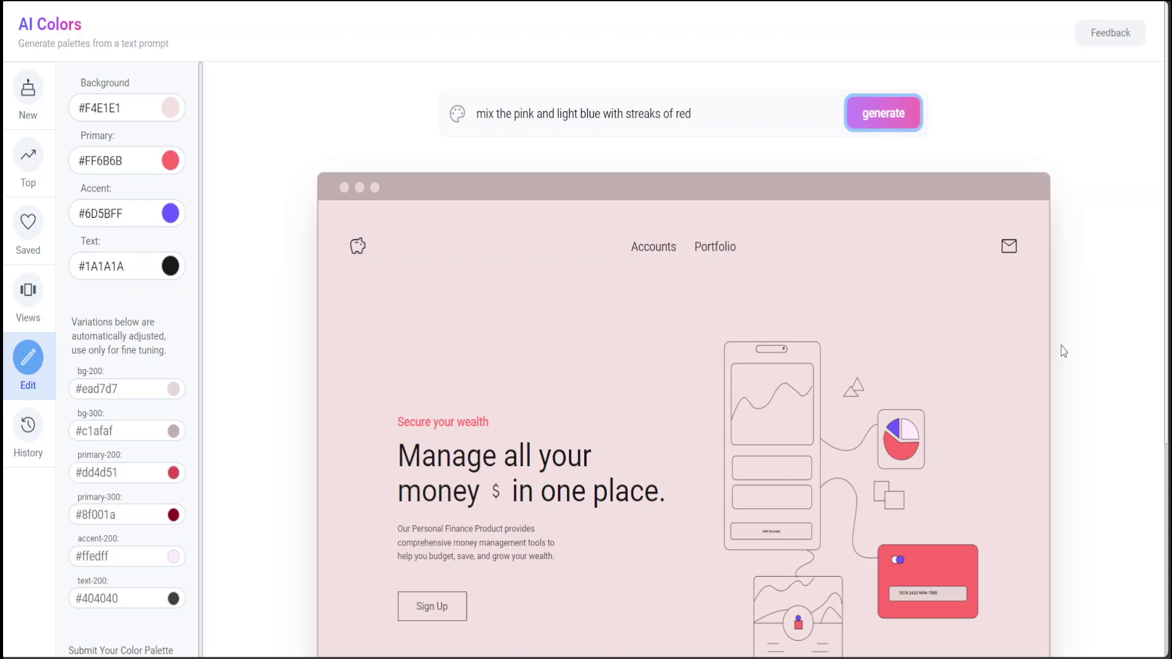